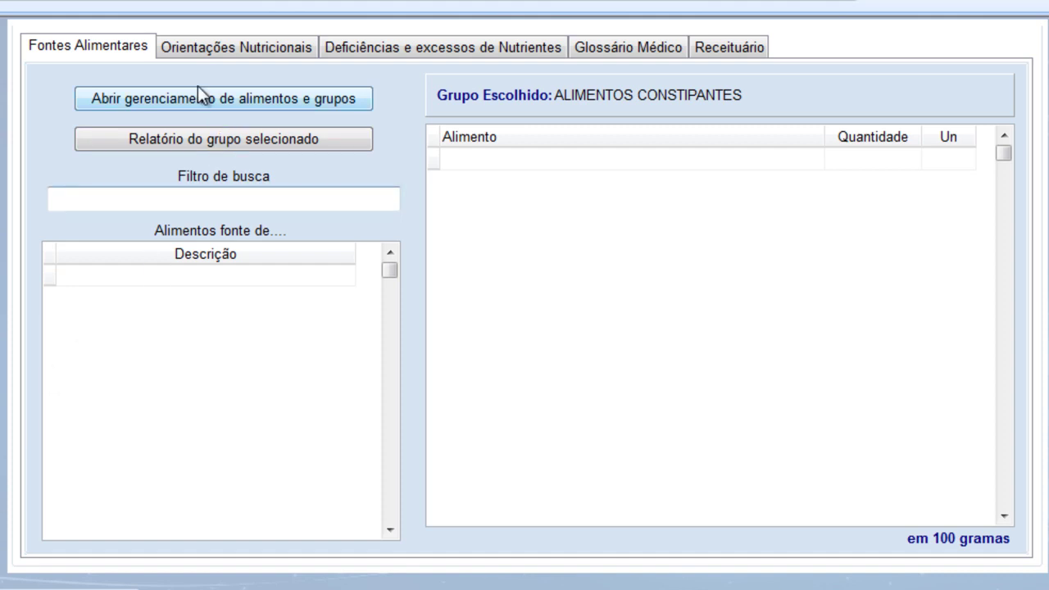
# Step: Browse the food source groups, viewing the foods listed for CÁLCIO, ENXOFRE, FERRO and AMINOÁCIDOS RAMIFICADOS
pyautogui.click(112, 199)
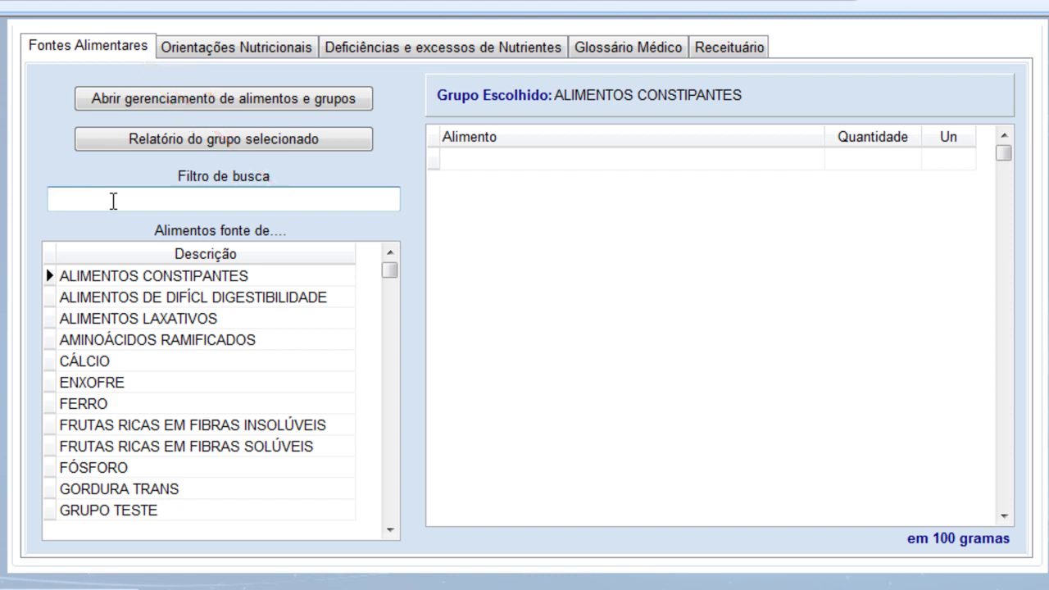
pyautogui.click(190, 358)
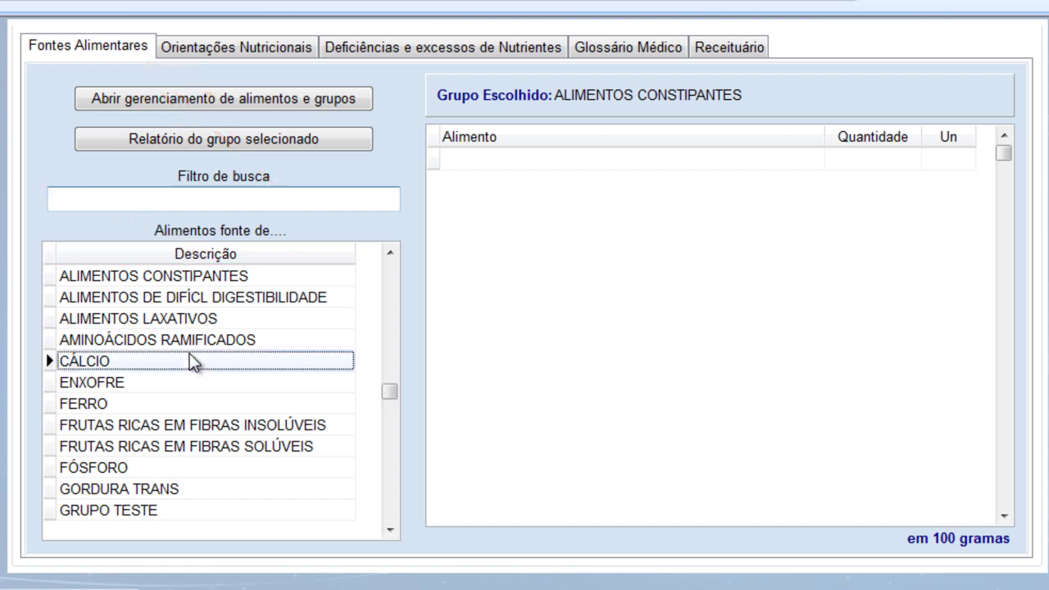
pyautogui.click(182, 384)
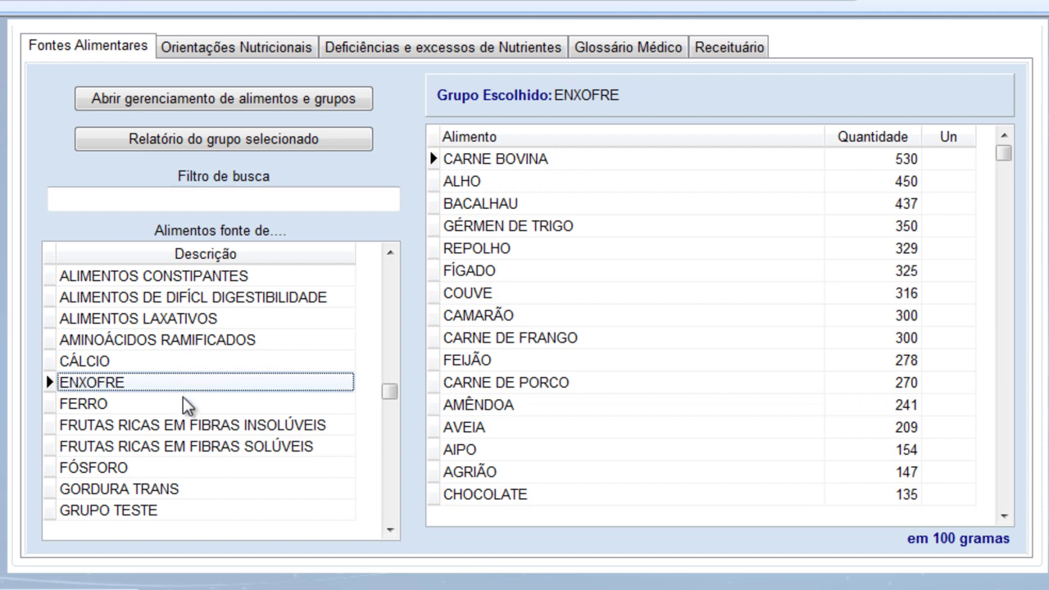
pyautogui.click(183, 404)
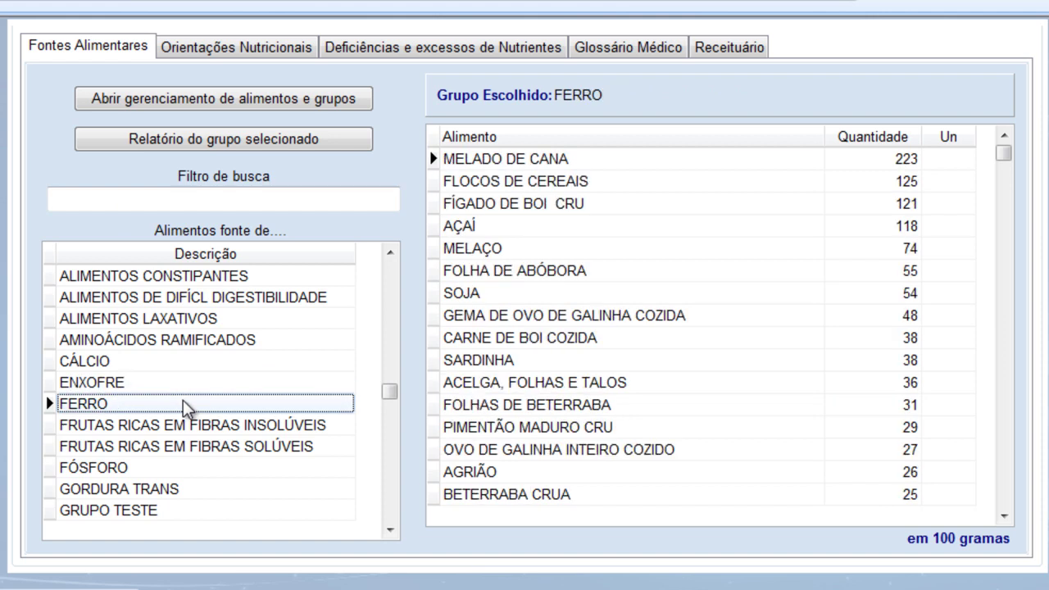
pyautogui.click(183, 341)
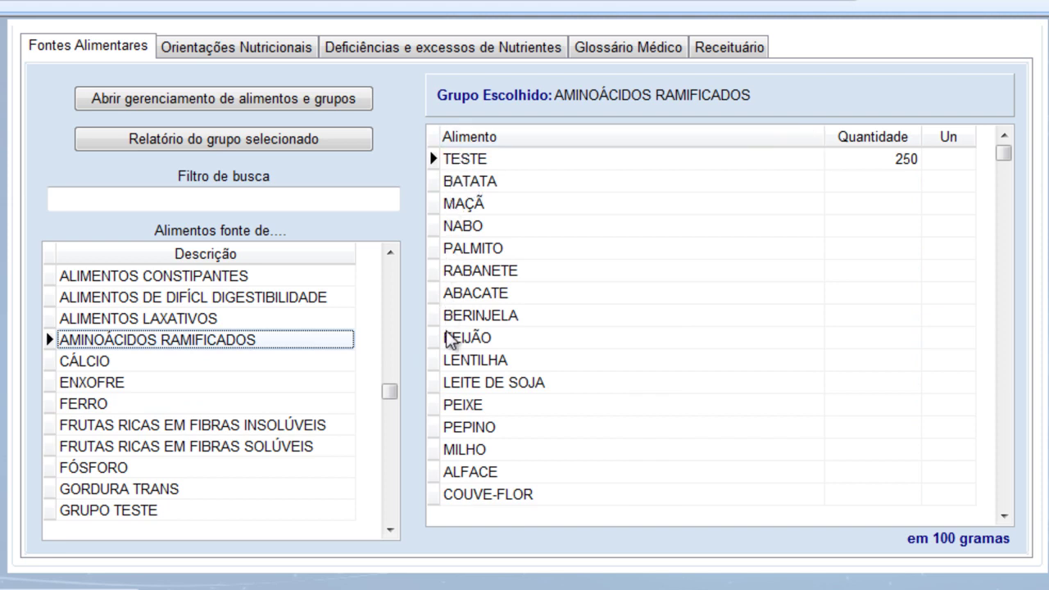
# Step: Generate the food source report for the FÓSFORO group, look through it and close it
pyautogui.click(103, 471)
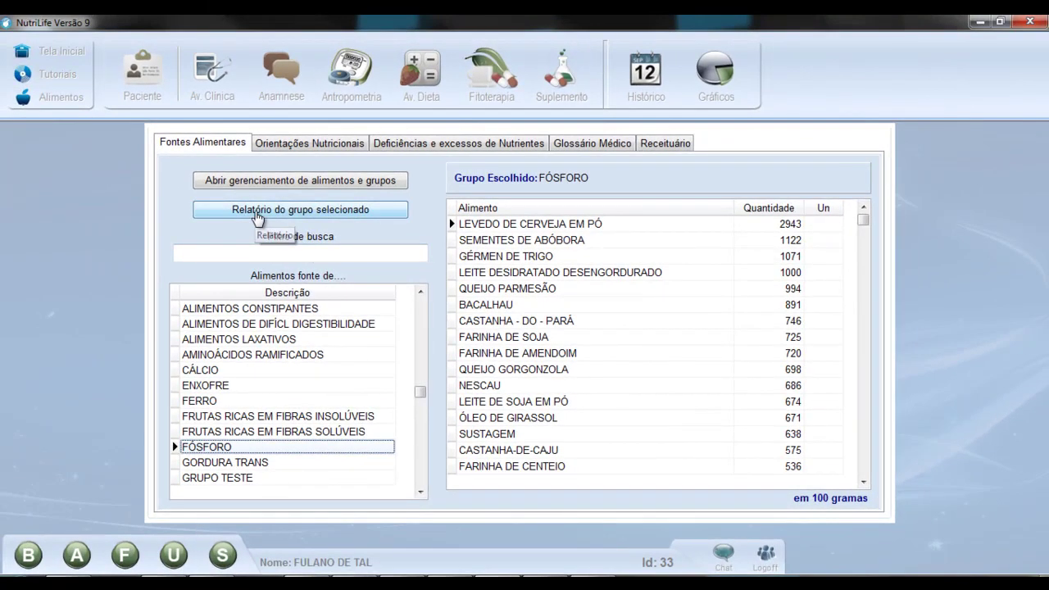
pyautogui.click(282, 211)
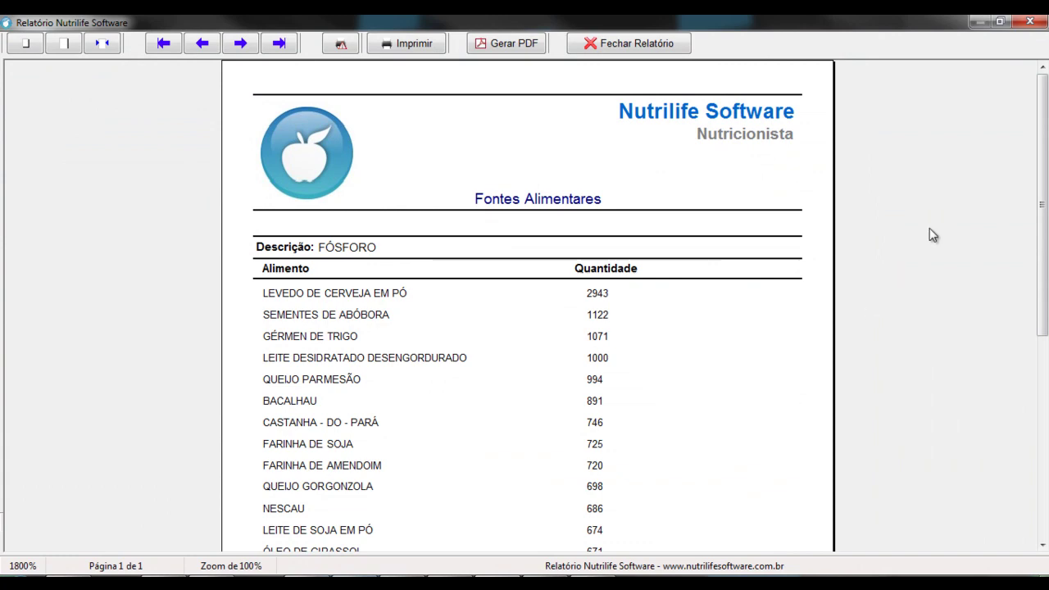
pyautogui.moveTo(1043, 182); pyautogui.dragTo(1043, 135)
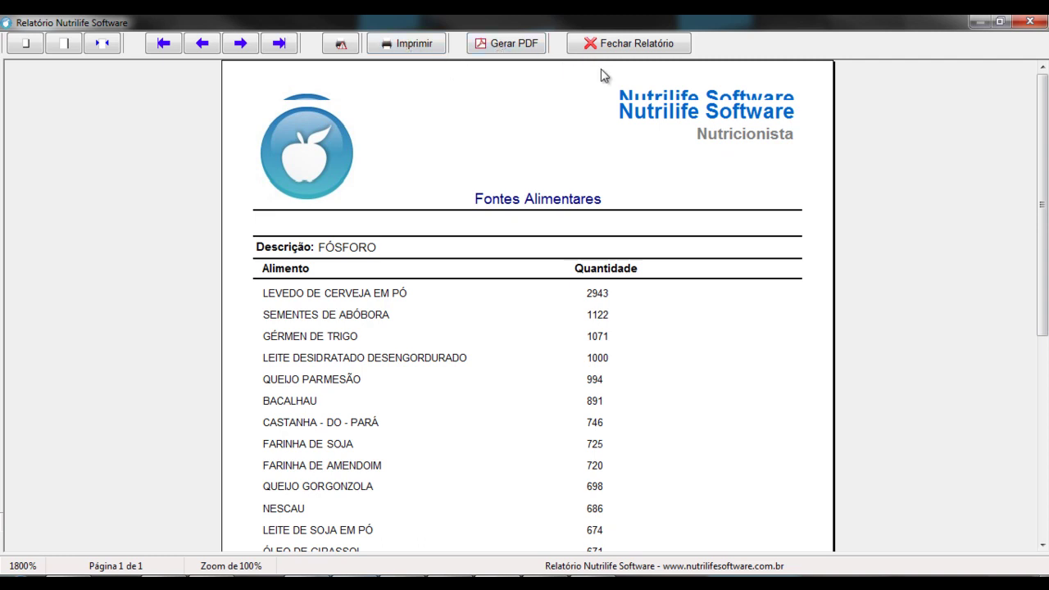
pyautogui.click(629, 47)
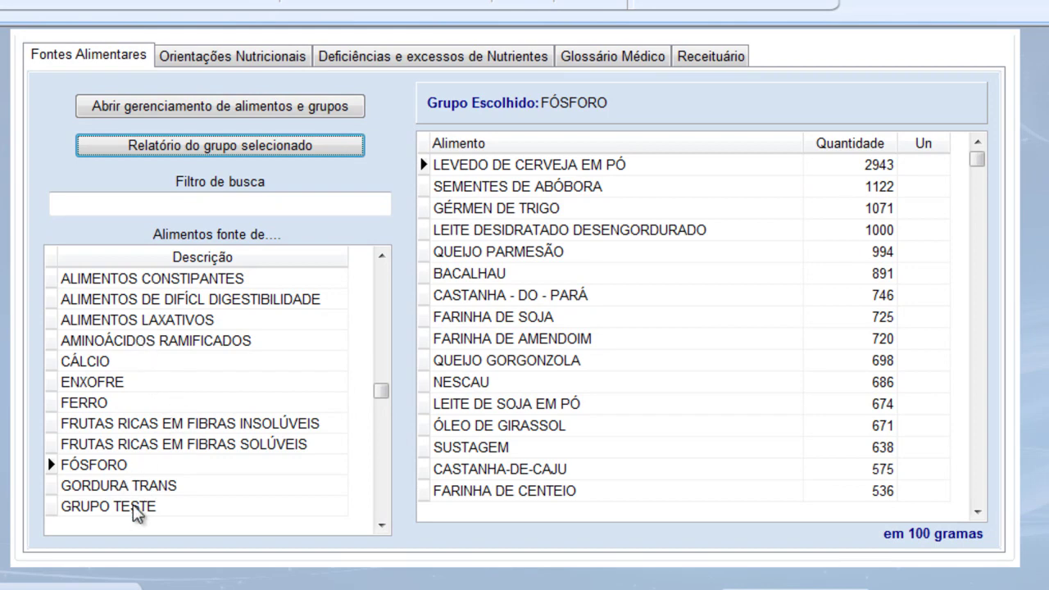
# Step: Add a new food named TESTE to the ALIMENTOS LAXATIVOS group and save it
pyautogui.click(97, 326)
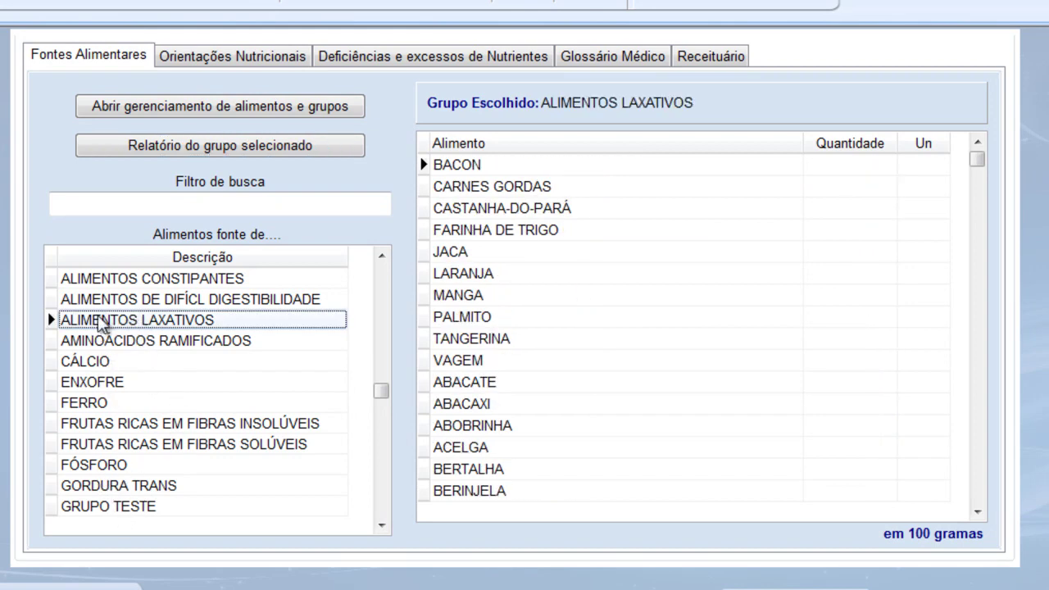
pyautogui.click(182, 117)
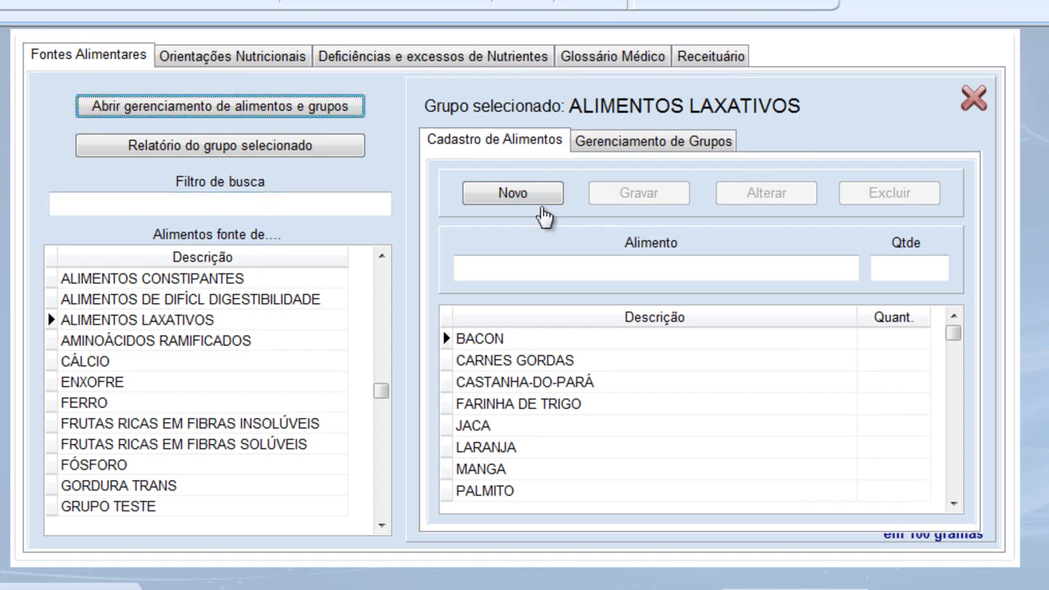
pyautogui.click(518, 199)
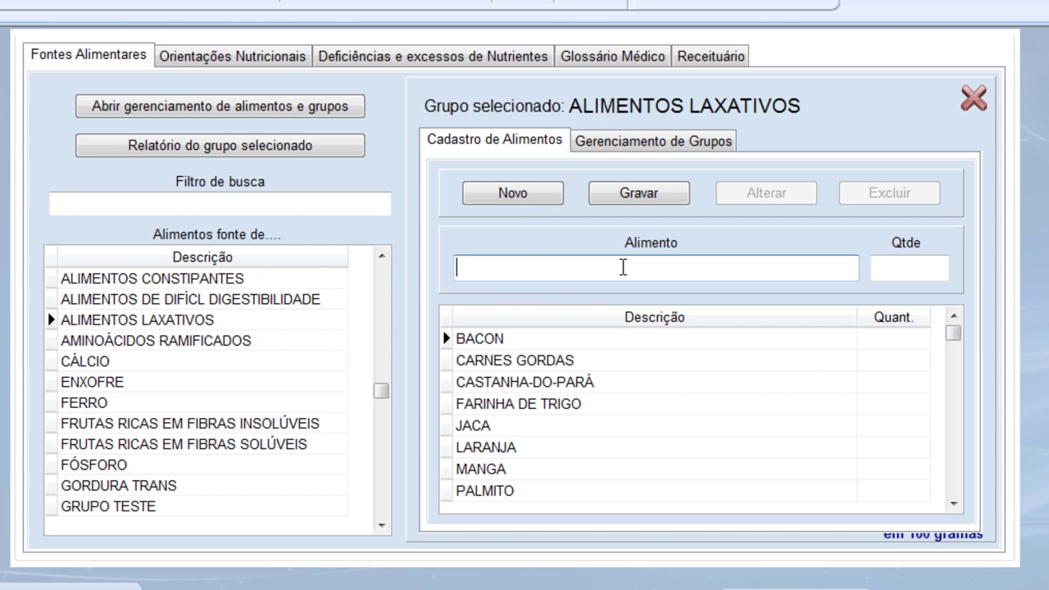
pyautogui.write('TESTE')
pyautogui.click(654, 196)
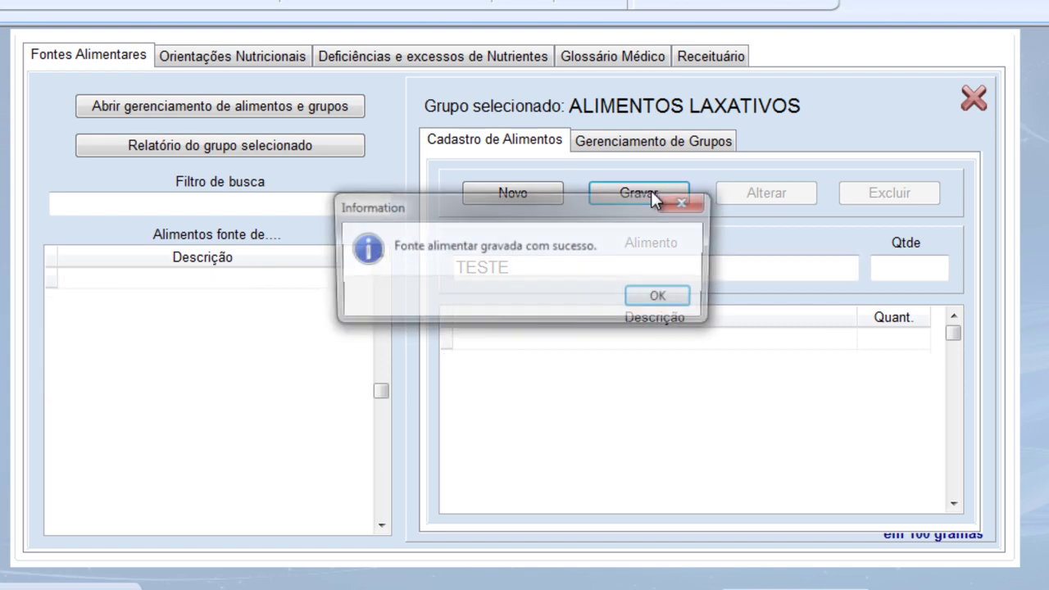
pyautogui.click(666, 298)
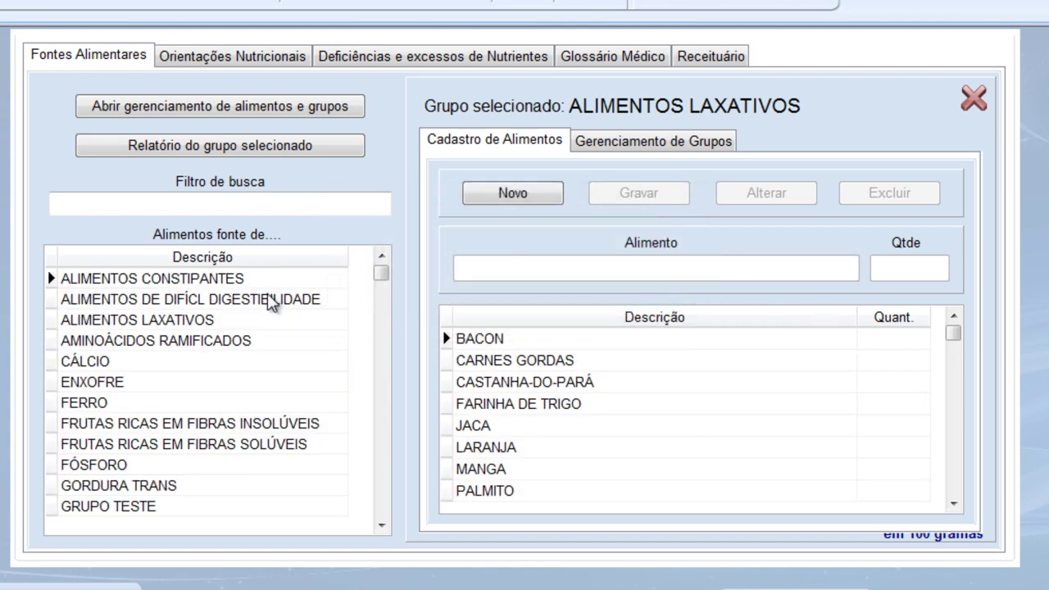
# Step: Check the end of the ALIMENTOS LAXATIVOS food list for the new entry and reopen that group's food management form
pyautogui.click(234, 277)
pyautogui.click(213, 299)
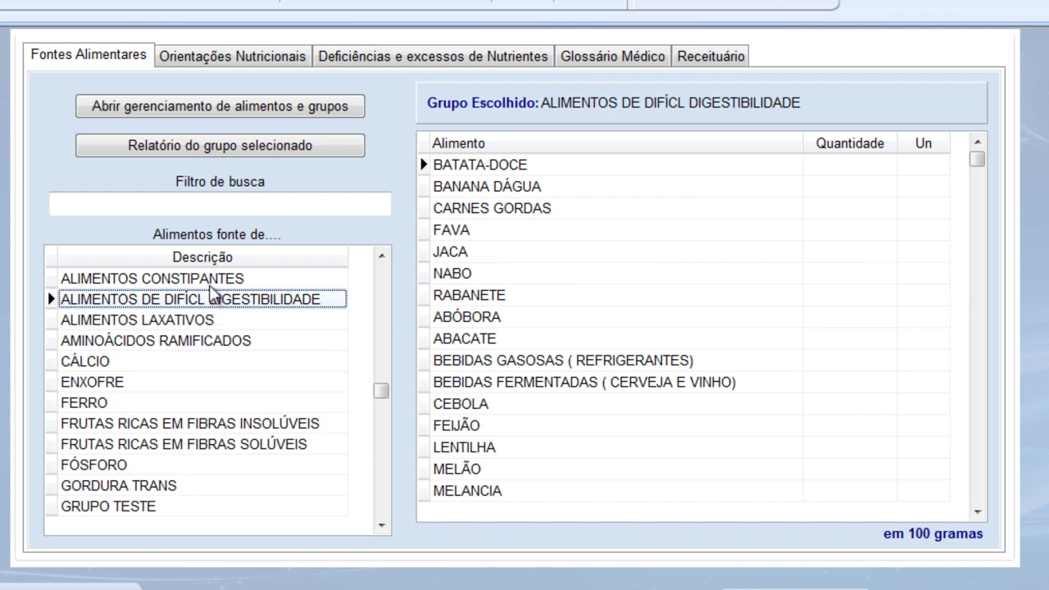
pyautogui.click(210, 287)
pyautogui.click(211, 319)
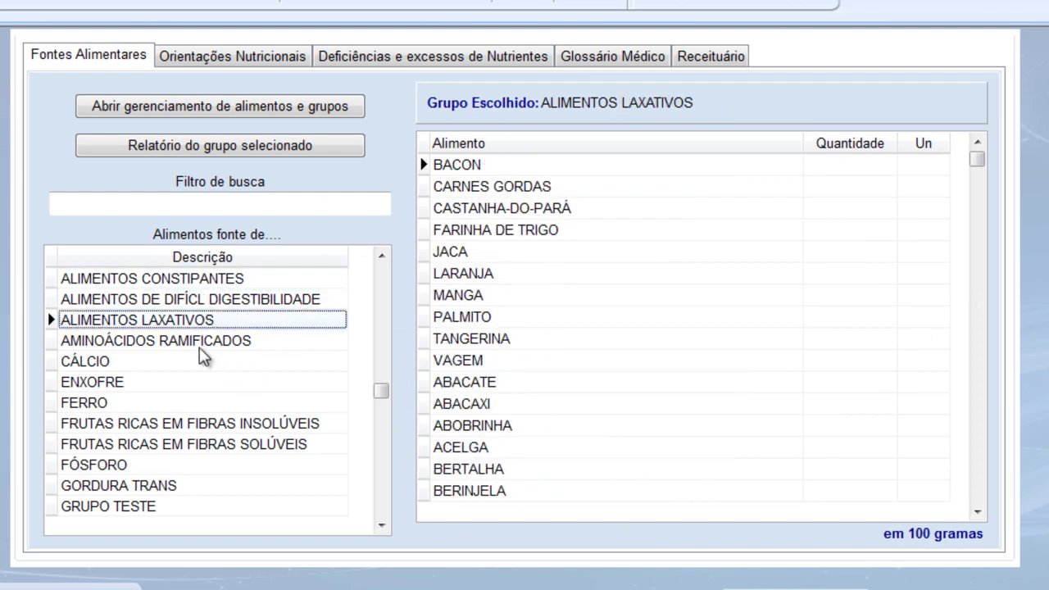
pyautogui.click(977, 512)
pyautogui.click(978, 512)
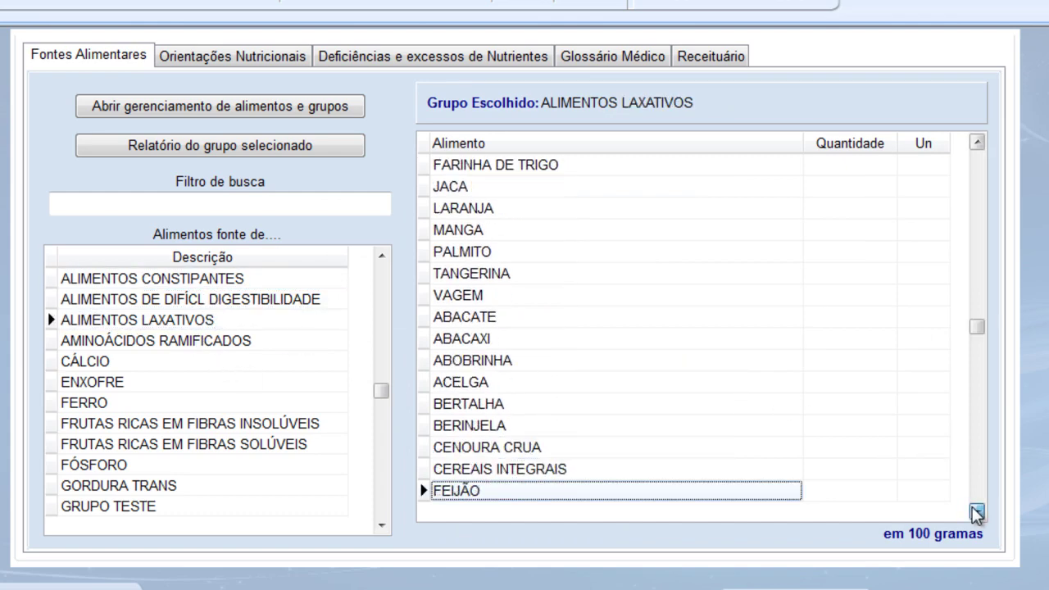
pyautogui.moveTo(978, 512); pyautogui.dragTo(977, 513)
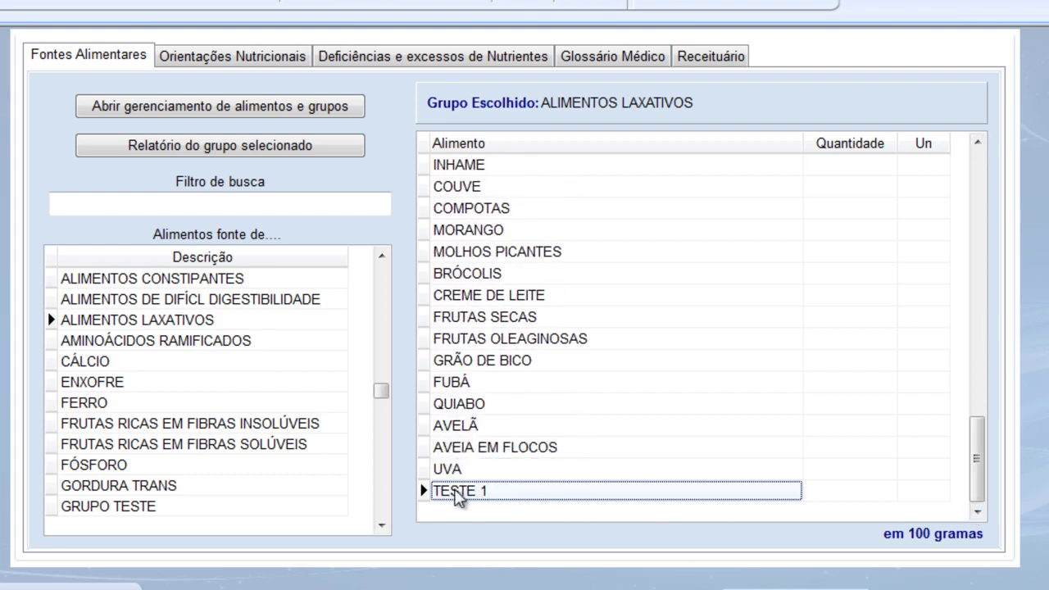
pyautogui.click(73, 322)
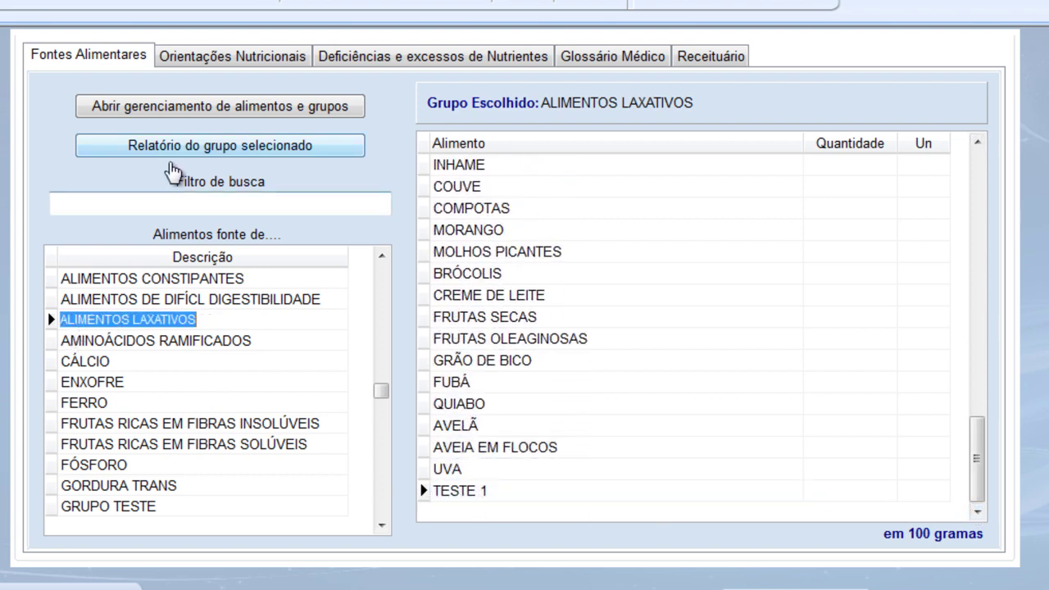
pyautogui.click(148, 115)
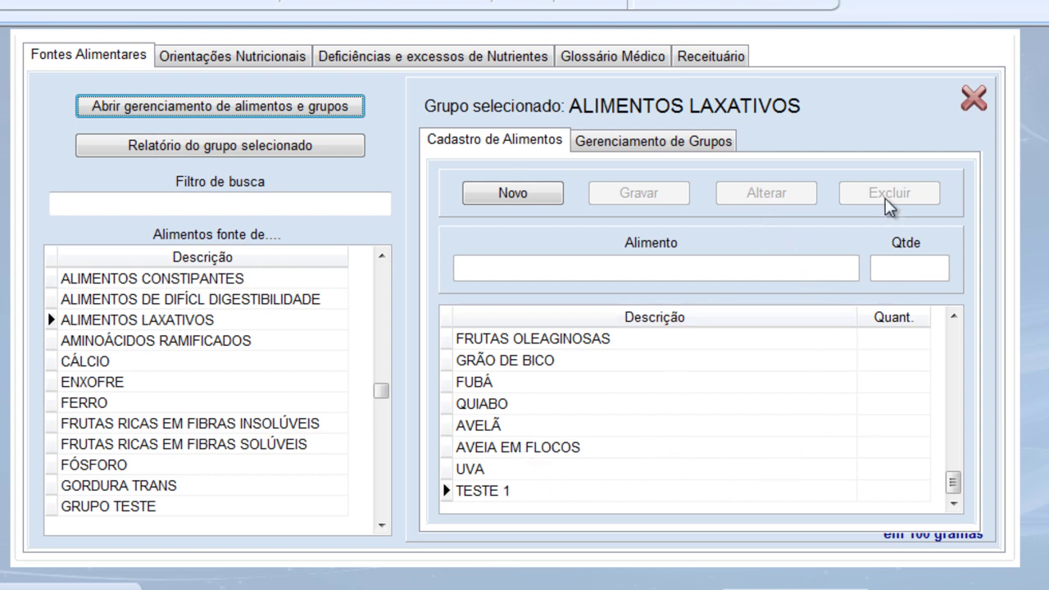
# Step: Review the nutritional guidance for ANEMIA MEGALOBLÁSTICA and ANEMIA FALCIFORME, and start a blank guidance record
pyautogui.click(205, 62)
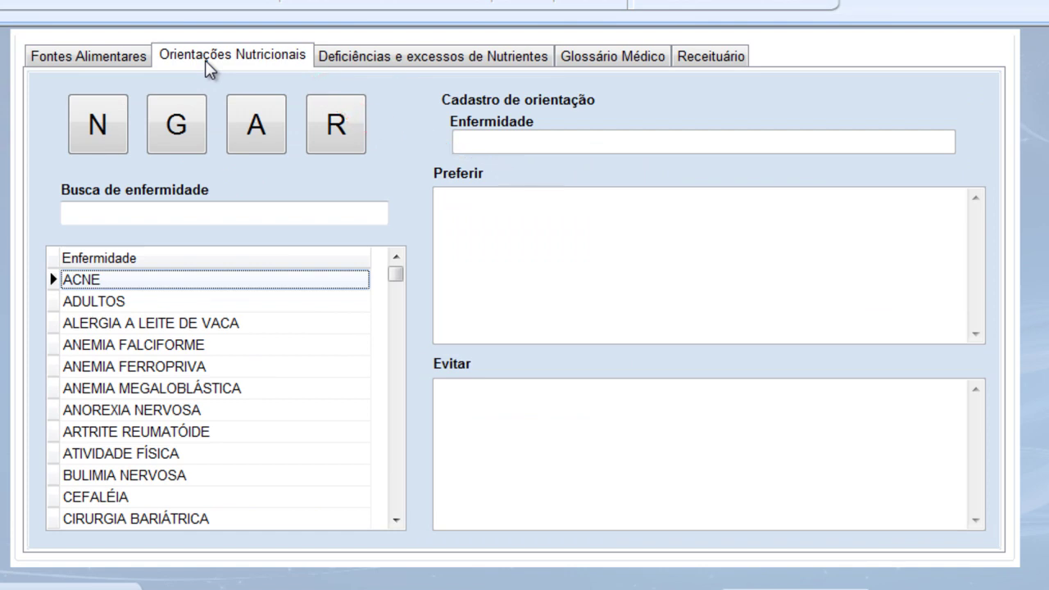
pyautogui.click(173, 392)
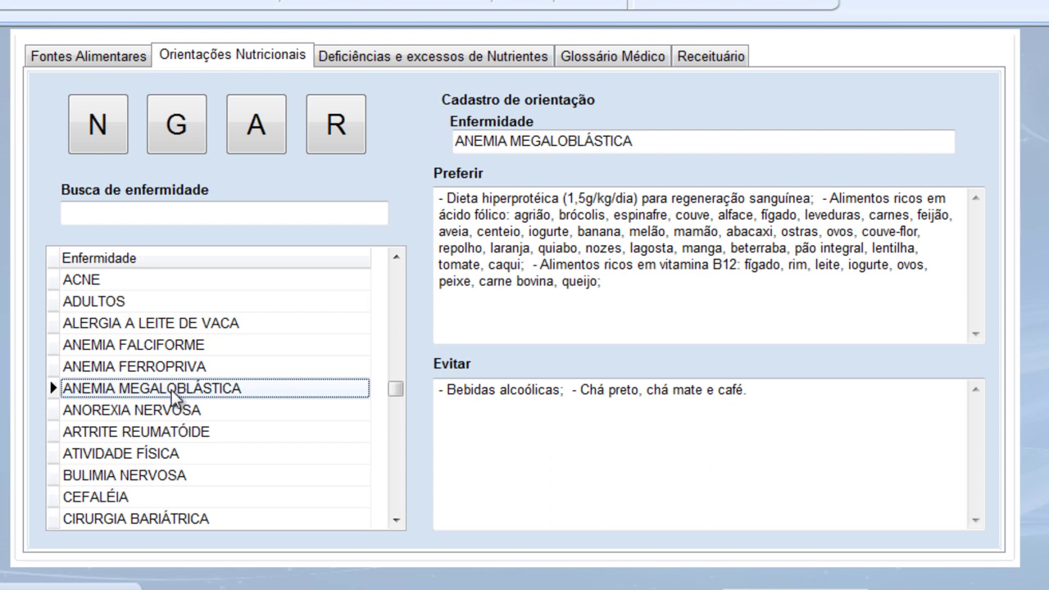
pyautogui.click(157, 349)
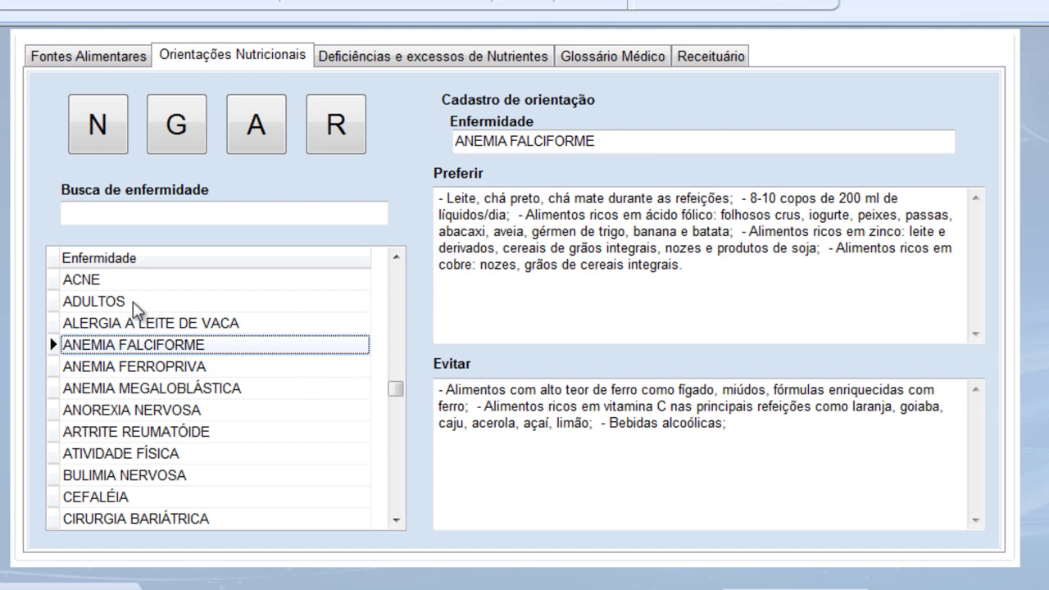
pyautogui.click(89, 141)
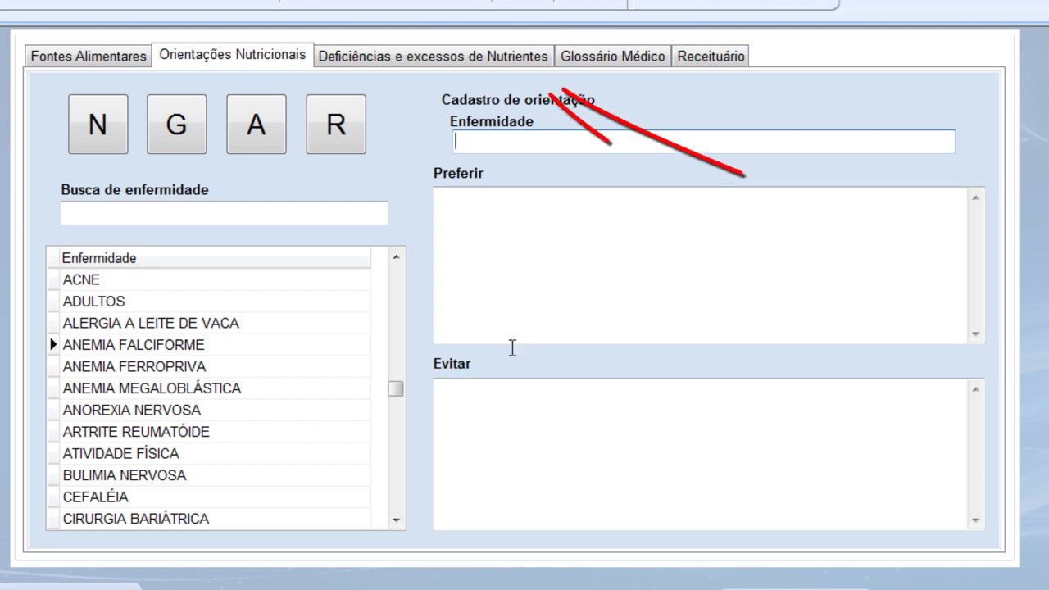
# Step: In the nutrient deficiencies and excesses section, list the ailments for the region Olhos and for Cabelos/Pêlos
pyautogui.click(355, 69)
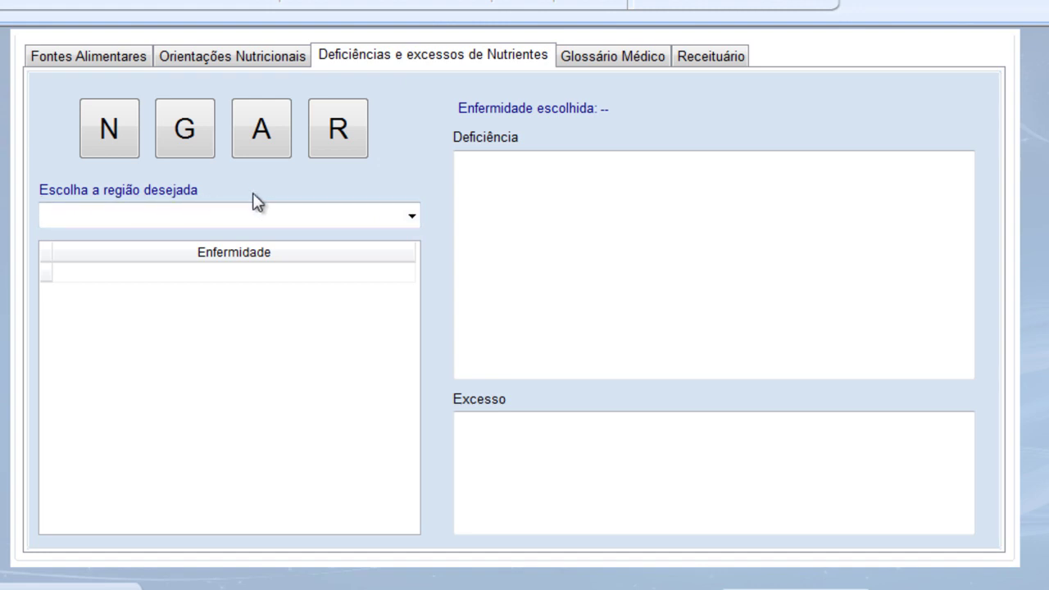
pyautogui.click(412, 218)
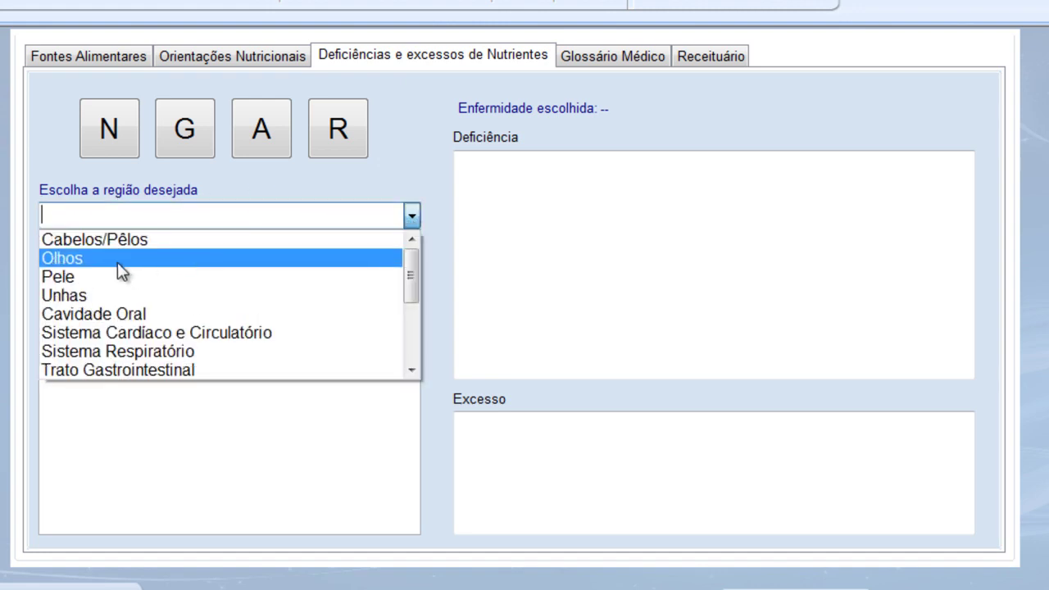
pyautogui.click(180, 261)
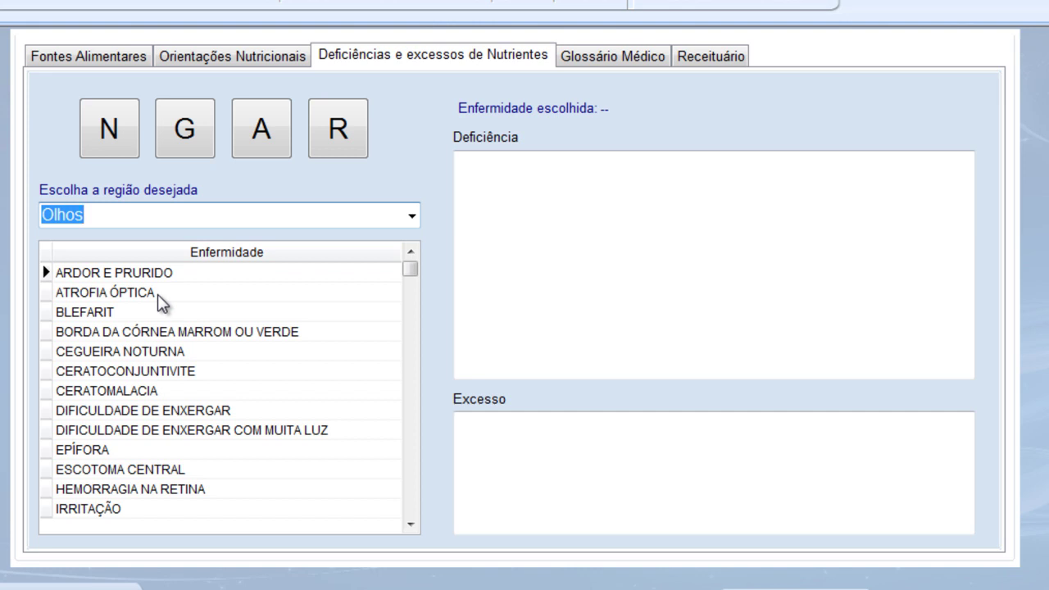
pyautogui.click(411, 217)
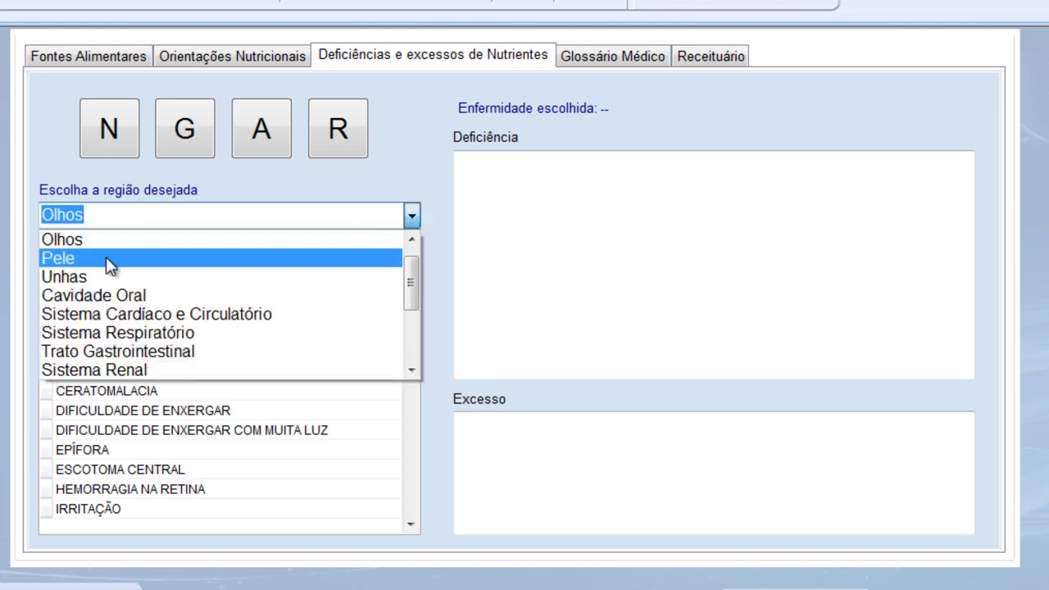
pyautogui.click(412, 239)
pyautogui.click(188, 241)
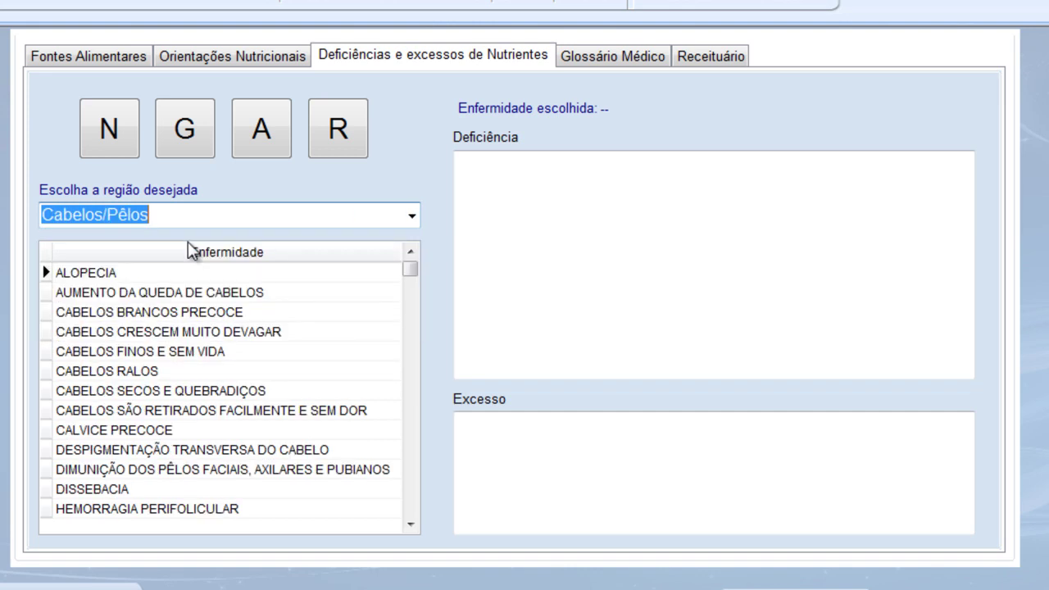
# Step: Examine the nutrient deficiencies and excesses linked to AUMENTO DA QUEDA DE CABELOS
pyautogui.click(176, 292)
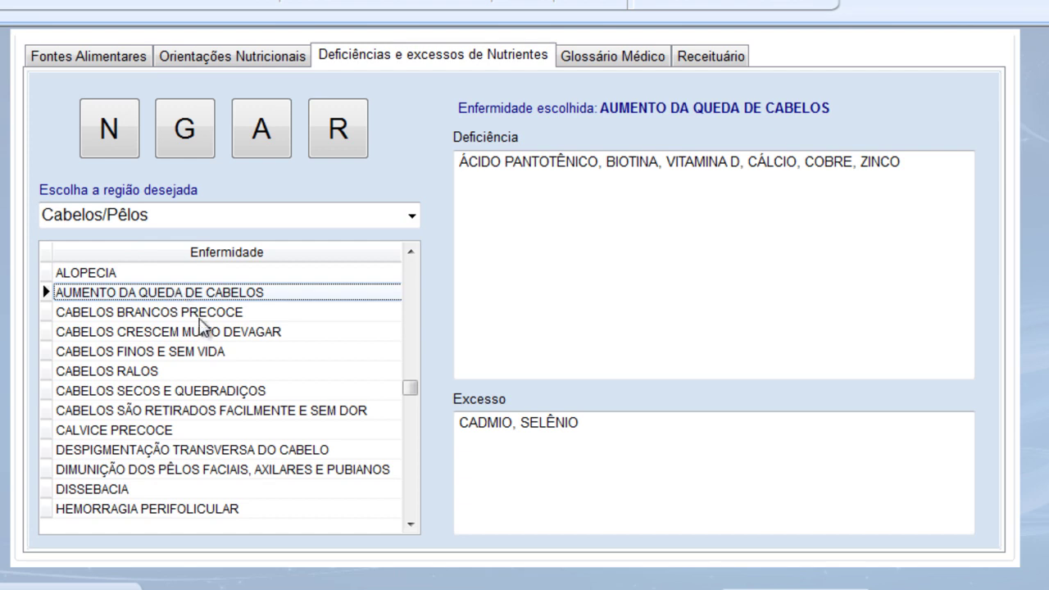
pyautogui.moveTo(462, 164); pyautogui.dragTo(906, 171)
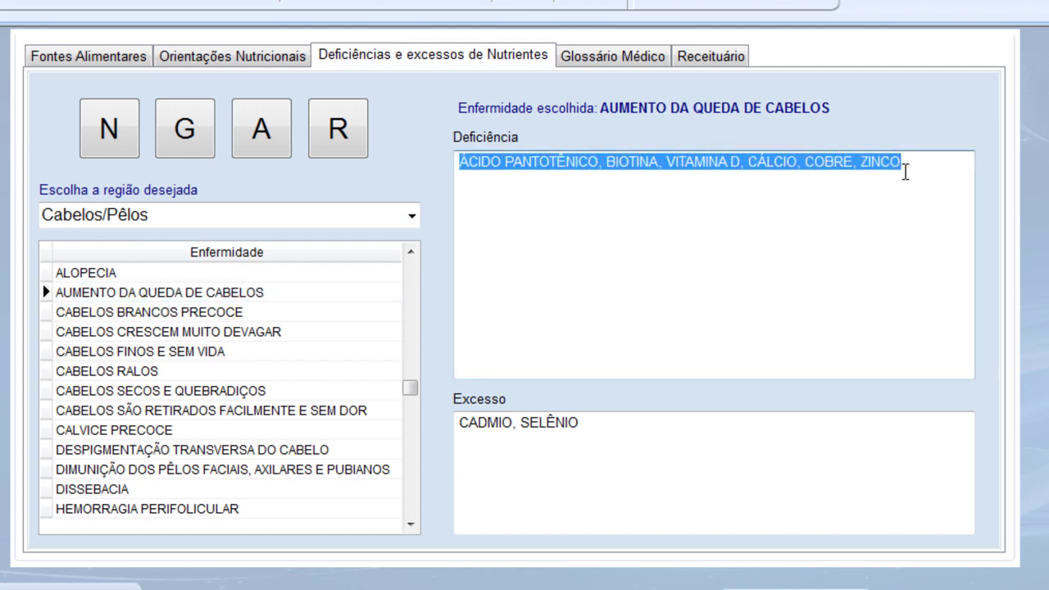
pyautogui.moveTo(658, 419); pyautogui.dragTo(460, 423)
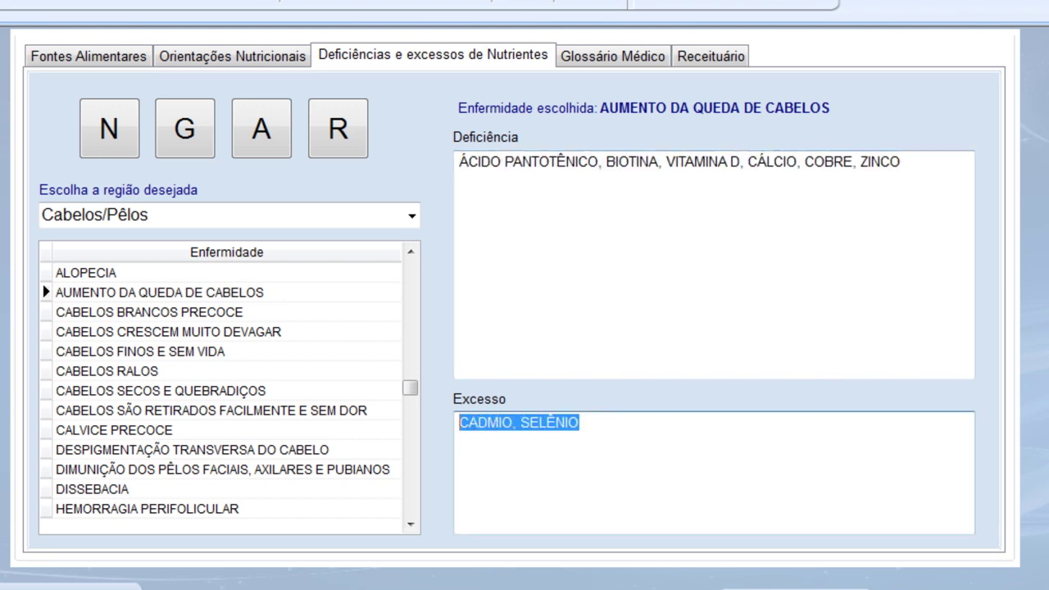
pyautogui.press('Tab')
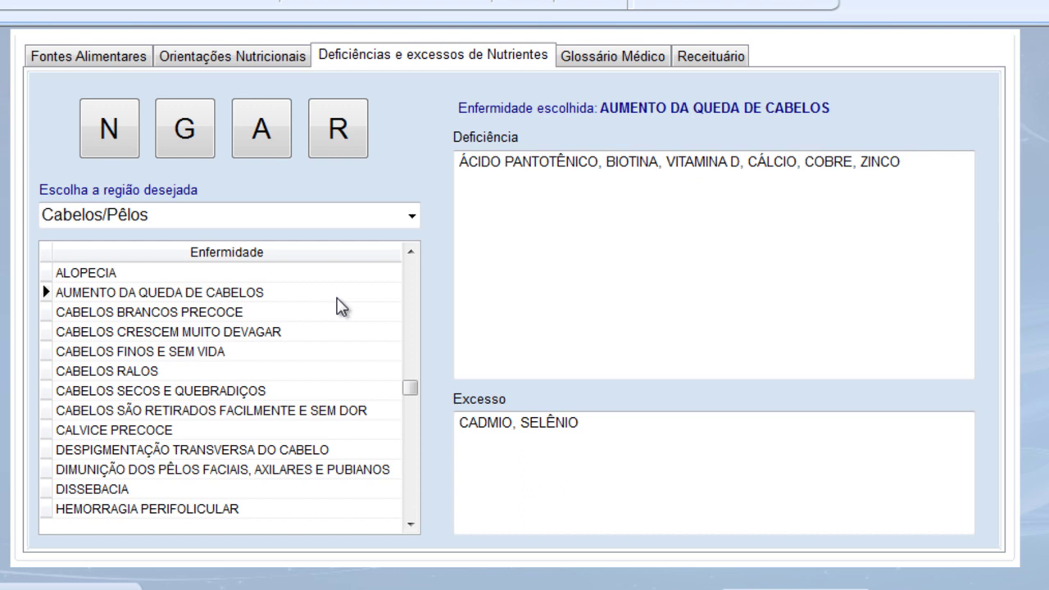
# Step: Reselect the Cabelos/Pêlos region and open a blank form for registering a new ailment with its deficiency and excess
pyautogui.click(413, 220)
pyautogui.click(152, 243)
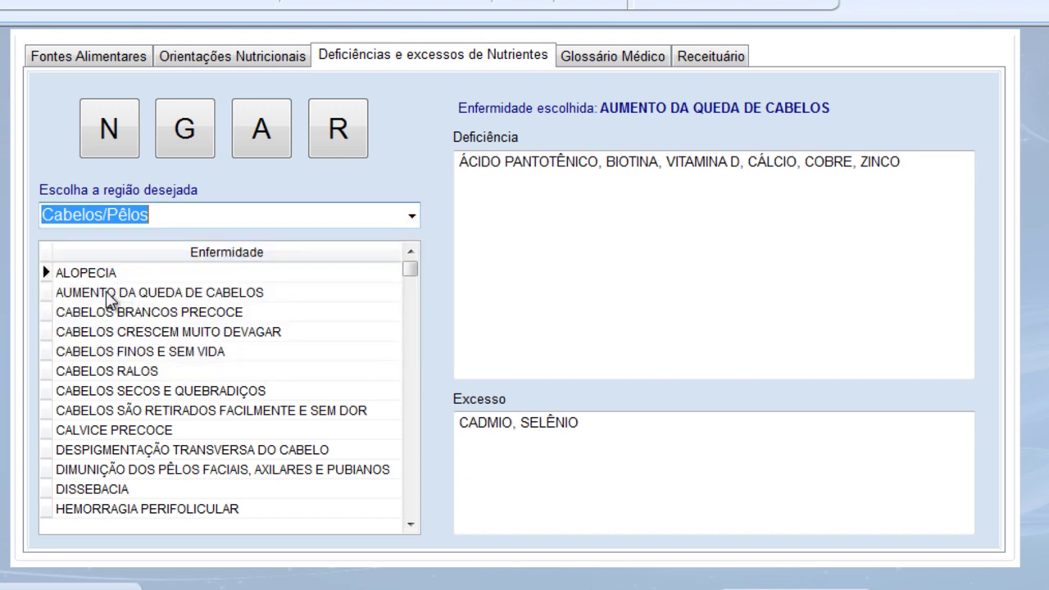
pyautogui.click(103, 138)
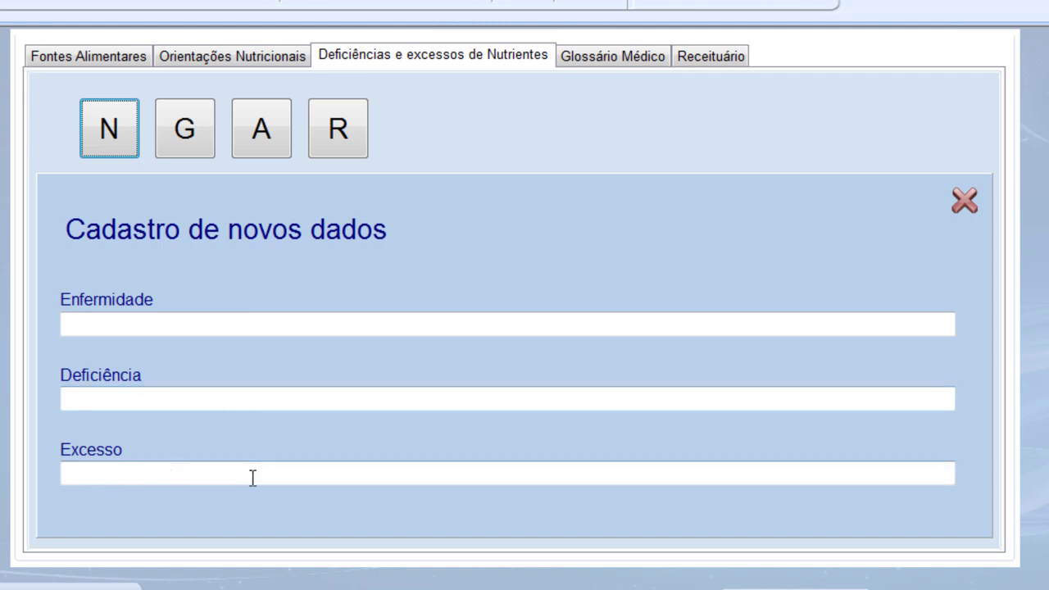
# Step: Close the blank ailment form and look up the definition of HEPATO in the medical glossary
pyautogui.click(965, 202)
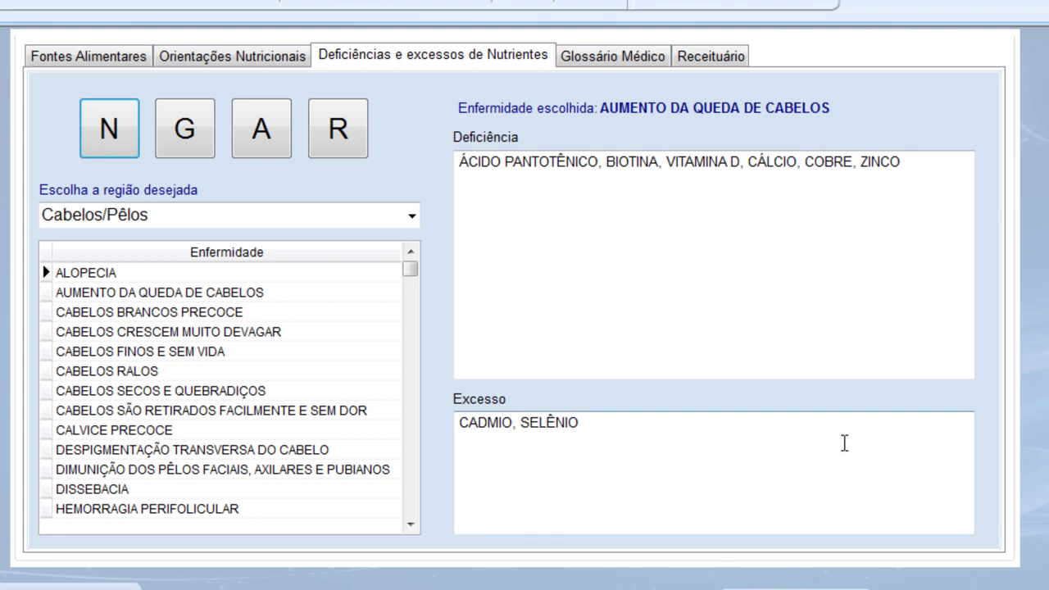
pyautogui.click(635, 64)
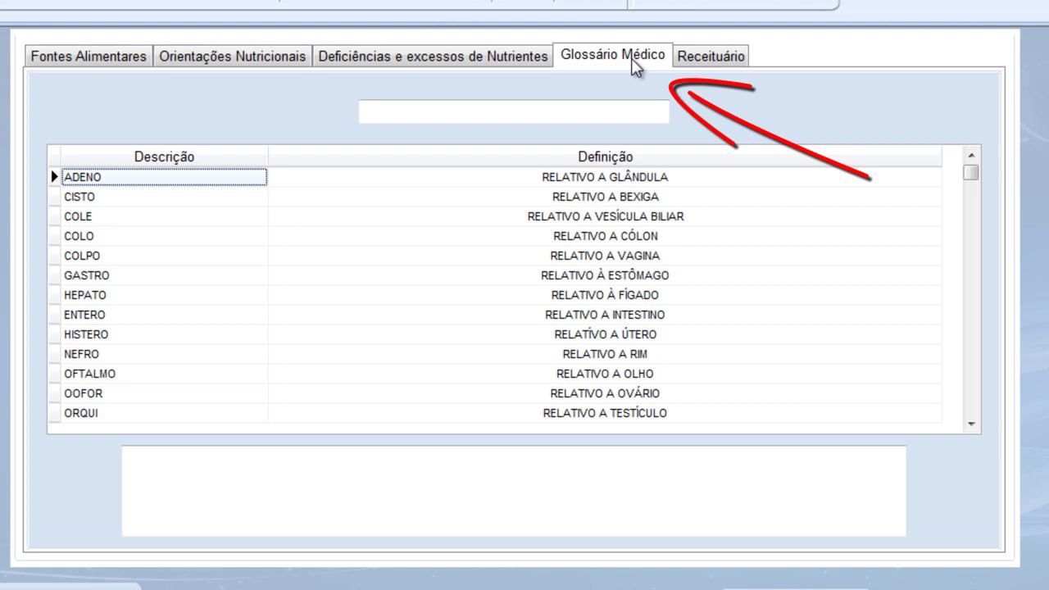
pyautogui.click(113, 297)
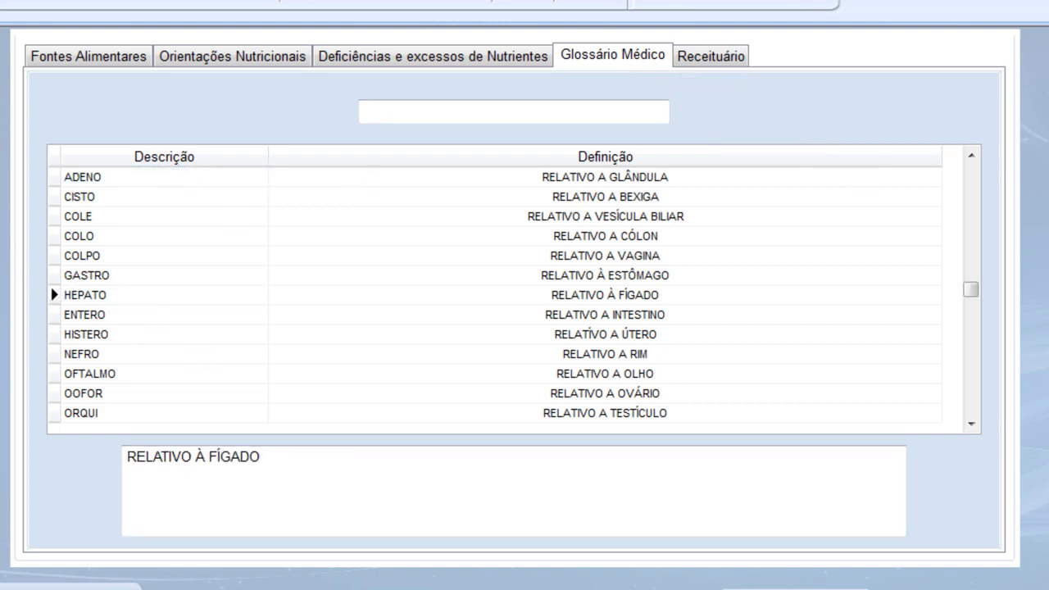
# Step: In the prescriptions section, load the SOLICITAÇÃO DE EXAMES LABORATORIAIS record and view its report
pyautogui.click(708, 62)
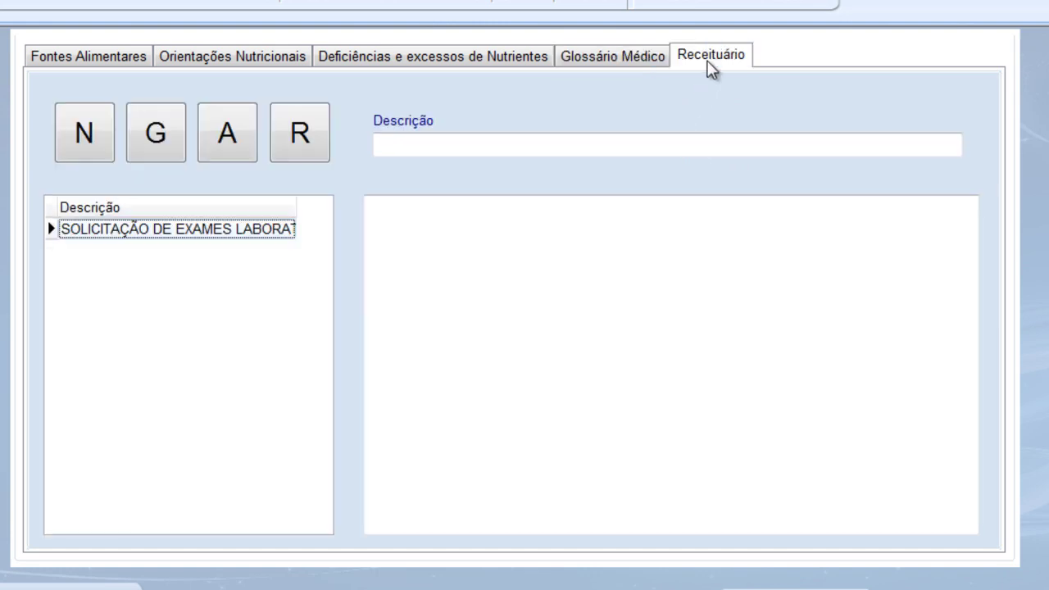
pyautogui.click(710, 63)
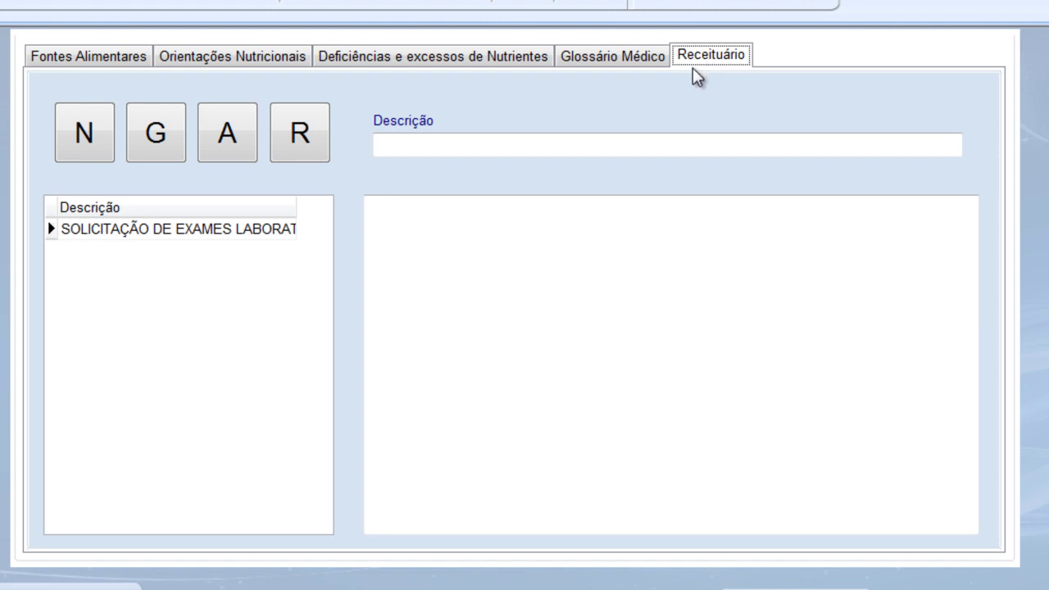
pyautogui.doubleClick(122, 231)
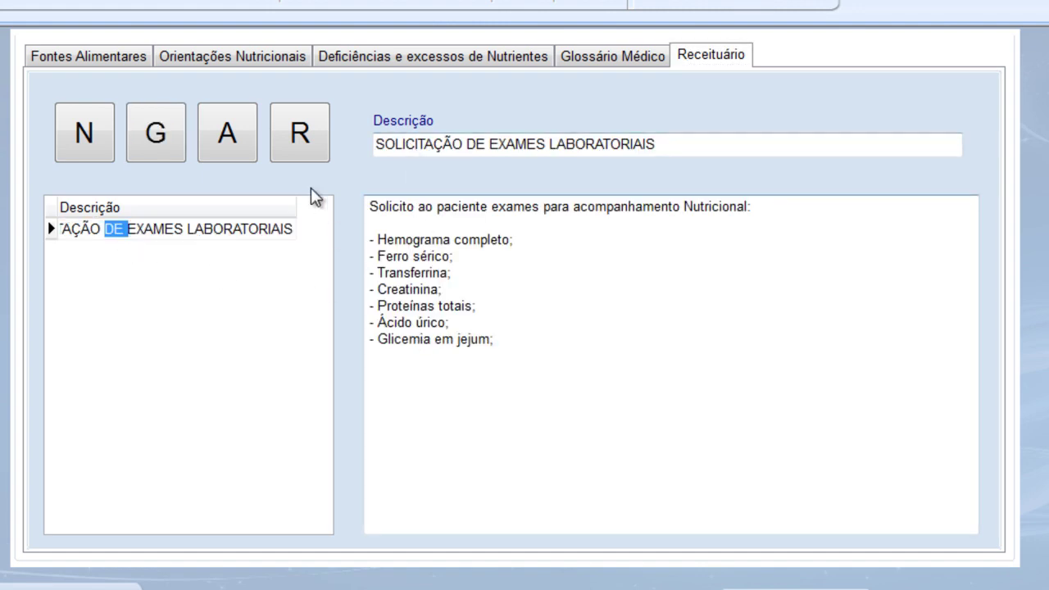
pyautogui.click(298, 140)
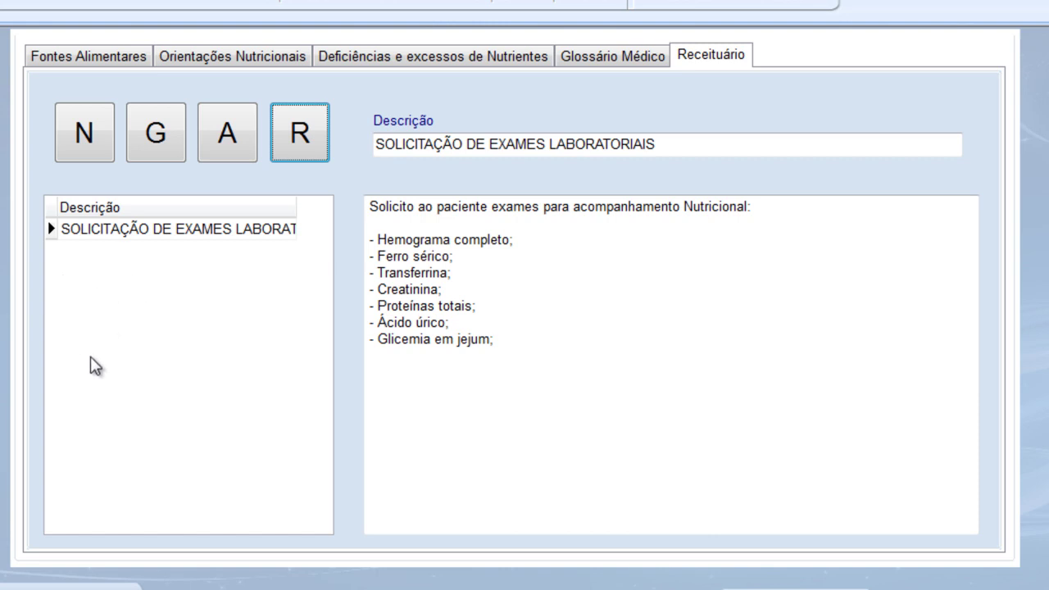
# Step: Start a new prescription record with the description "MOUSSE DE CHOCOLATE FUNCIONAL"
pyautogui.click(84, 135)
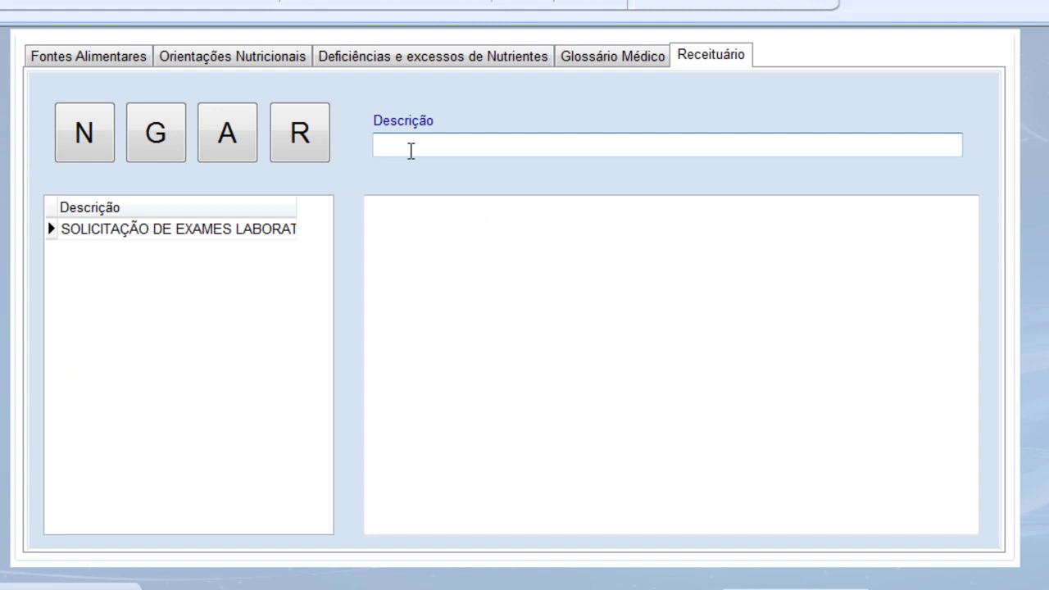
pyautogui.write('MOUSSE DE CHOC')
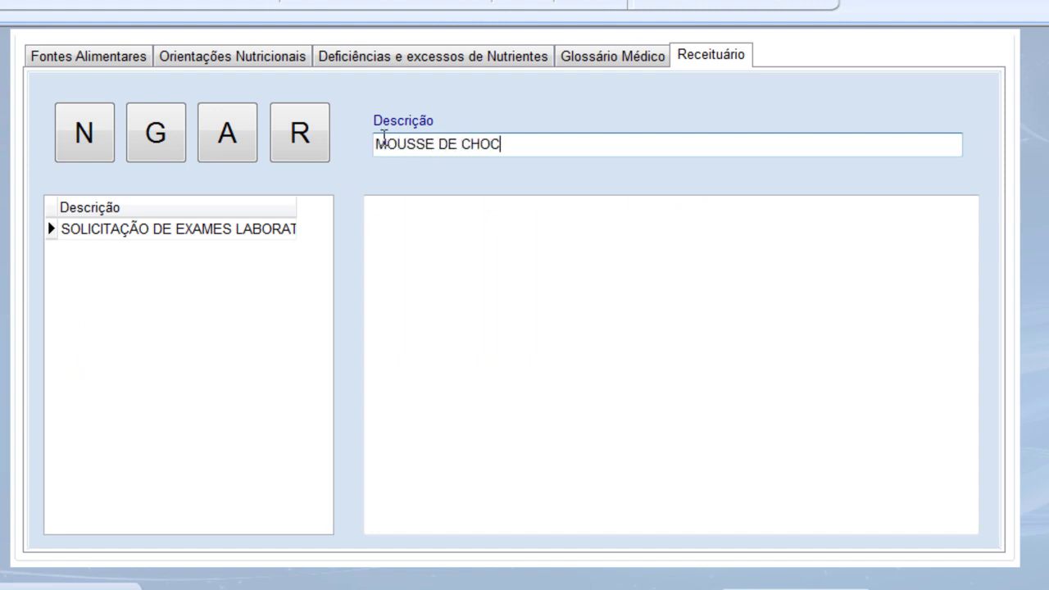
pyautogui.write('OLATE FUNCIOAN')
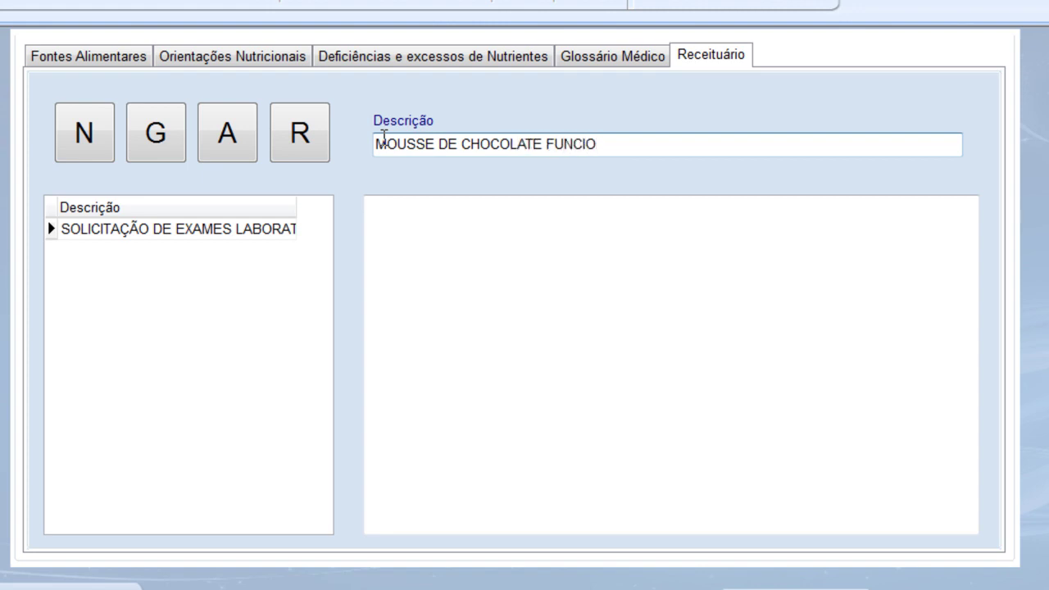
pyautogui.press('BackSpace')
pyautogui.press('BackSpace')
pyautogui.write('NAL')
pyautogui.press('Tab')
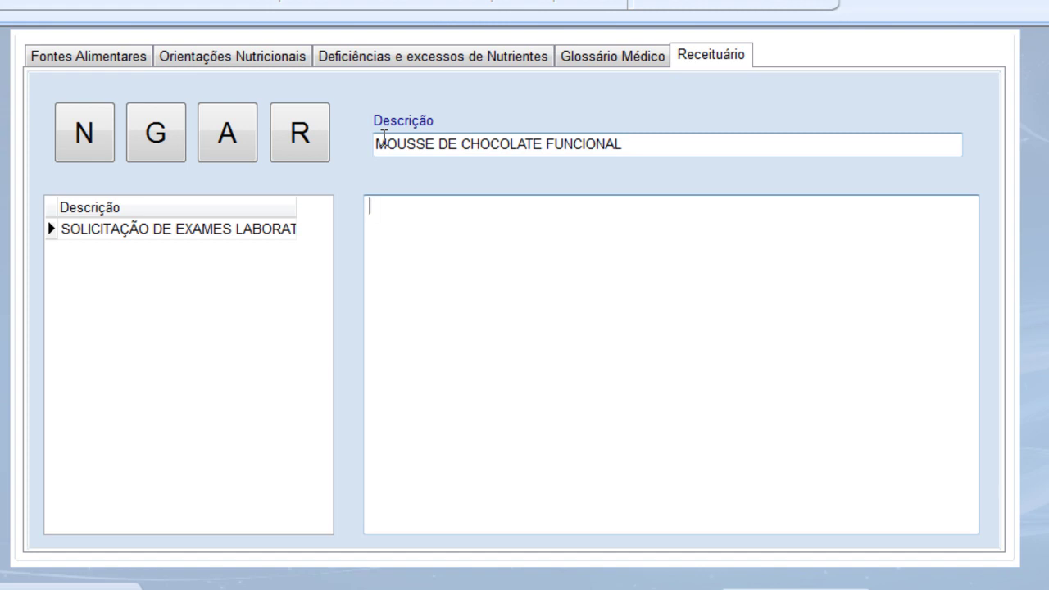
# Step: Begin the record's text with the heading "INGREDIENTES:", a blank line and the item "- 1 ABACATE MADURO"
pyautogui.write('INGREDIENTES: ')
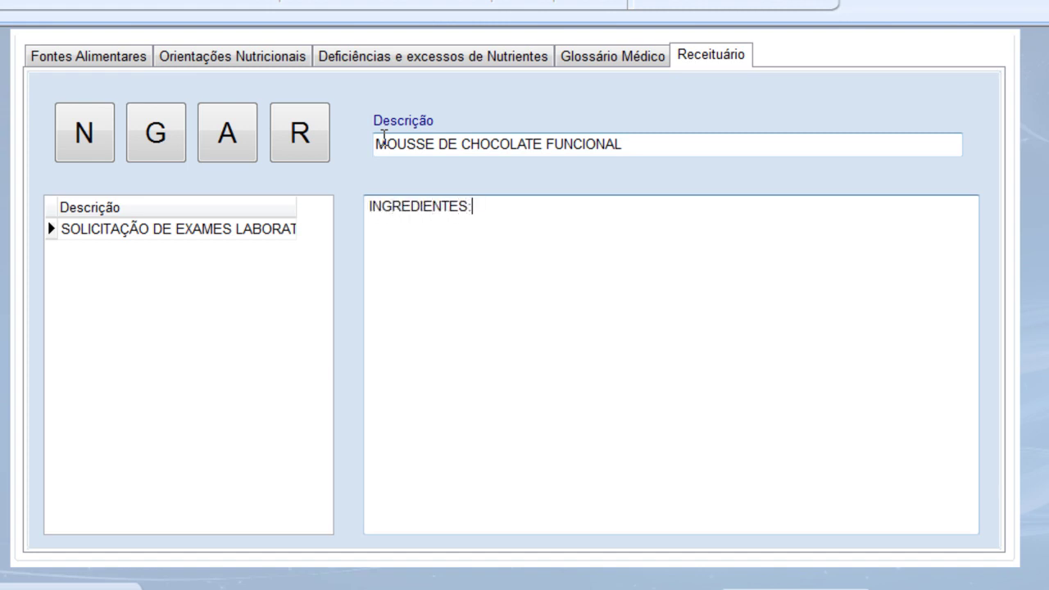
pyautogui.write('- 1 ABACATE ')
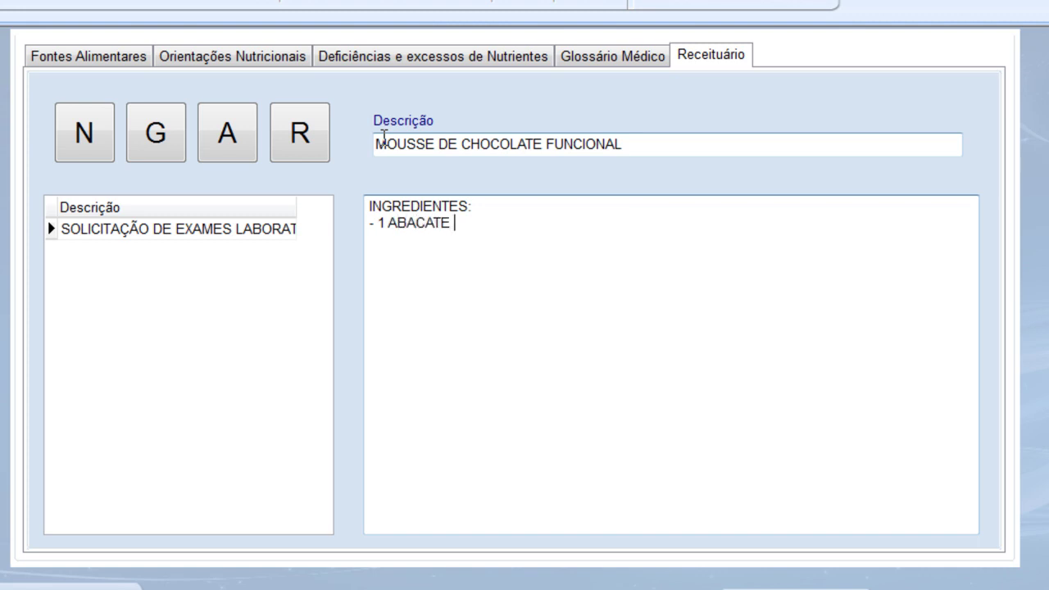
pyautogui.write('MADURO')
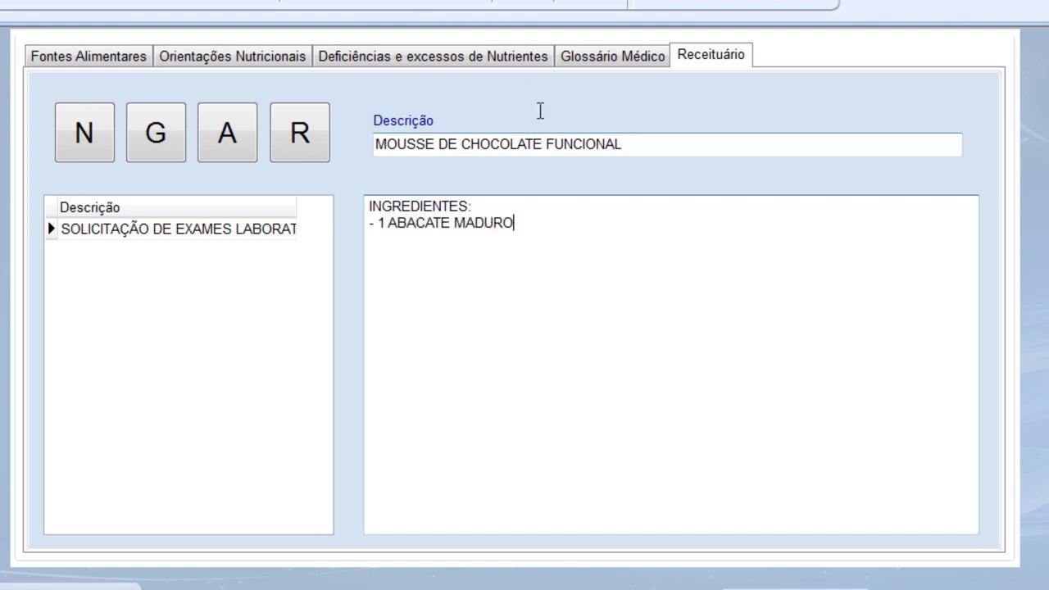
pyautogui.click(515, 206)
pyautogui.press('Return')
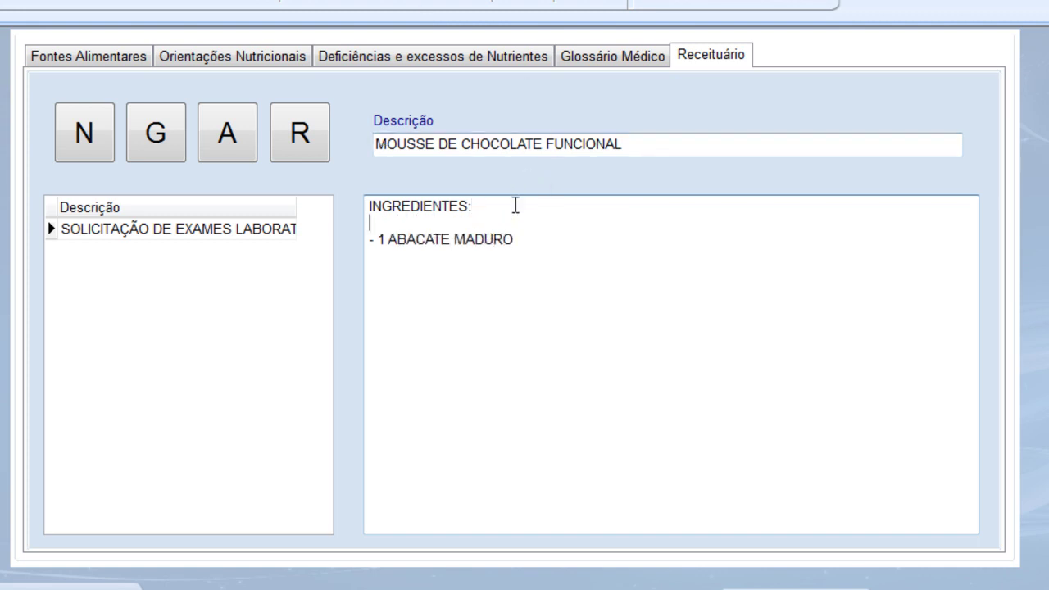
# Step: End the avocado item with a semicolon and add the ingredient line "- 2 BANANAS CONGELADAS;" below it
pyautogui.click(540, 241)
pyautogui.write('- 2 CANANAS')
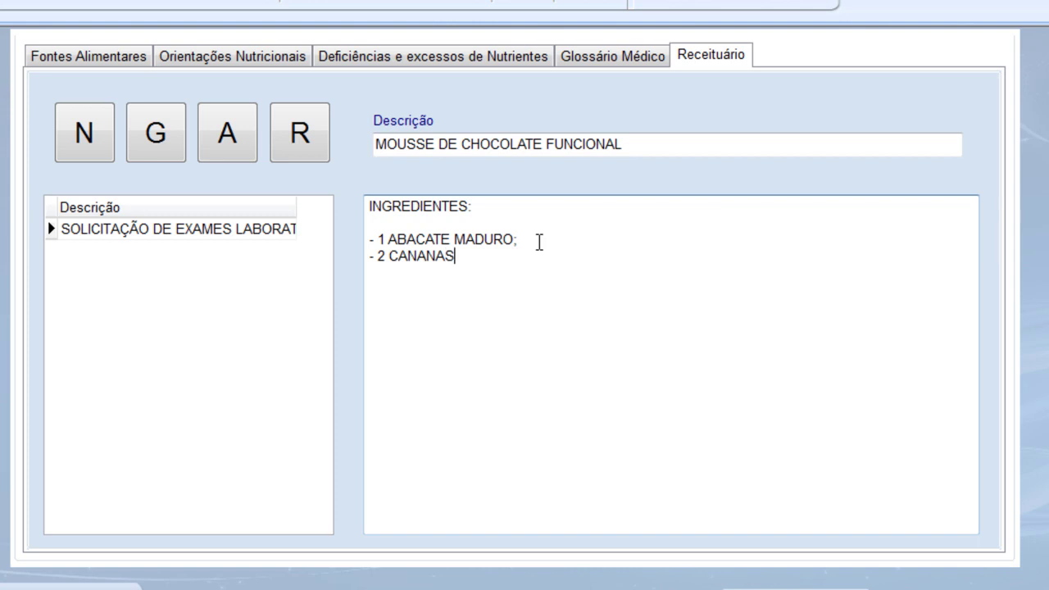
pyautogui.press('BackSpace')
pyautogui.press('BackSpace')
pyautogui.press('BackSpace')
pyautogui.press('BackSpace')
pyautogui.press('BackSpace')
pyautogui.press('BackSpace')
pyautogui.press('BackSpace')
pyautogui.write('BANANAS CONGELADAS')
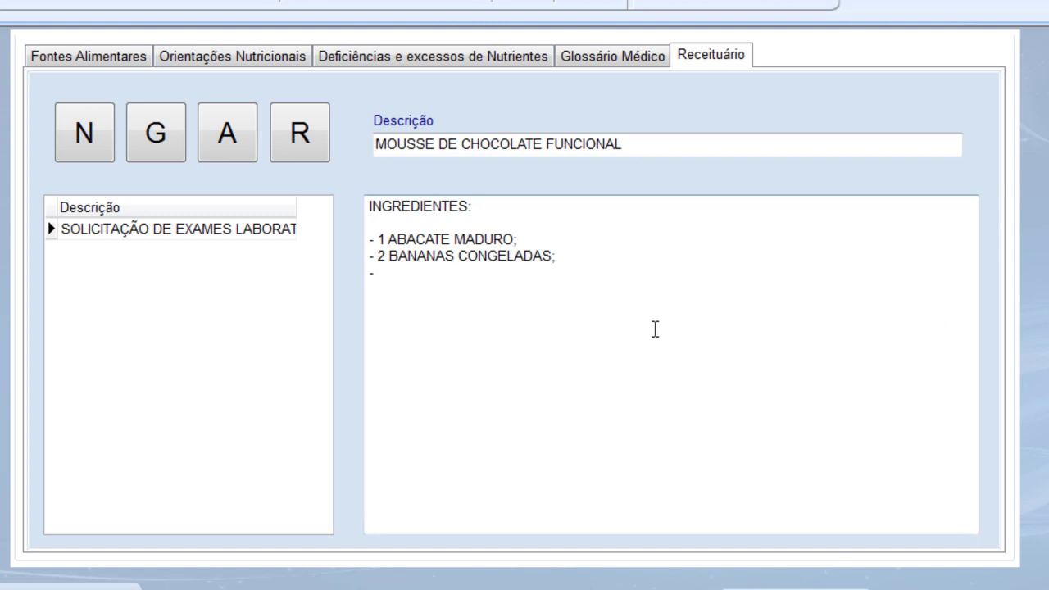
# Step: Add the ingredient lines "- 1 XÍCARA DE IOGURTE GREGO;" and "- 3 COLHERES DE MEL;"
pyautogui.write('1 X')
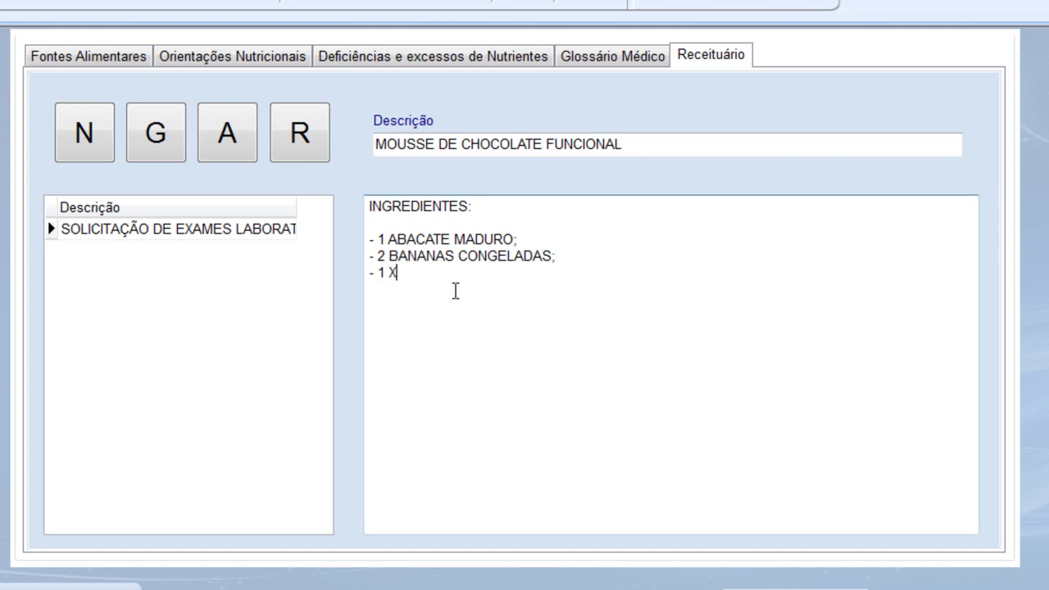
pyautogui.write('ÍCARA DE IOGURTE GREGOI')
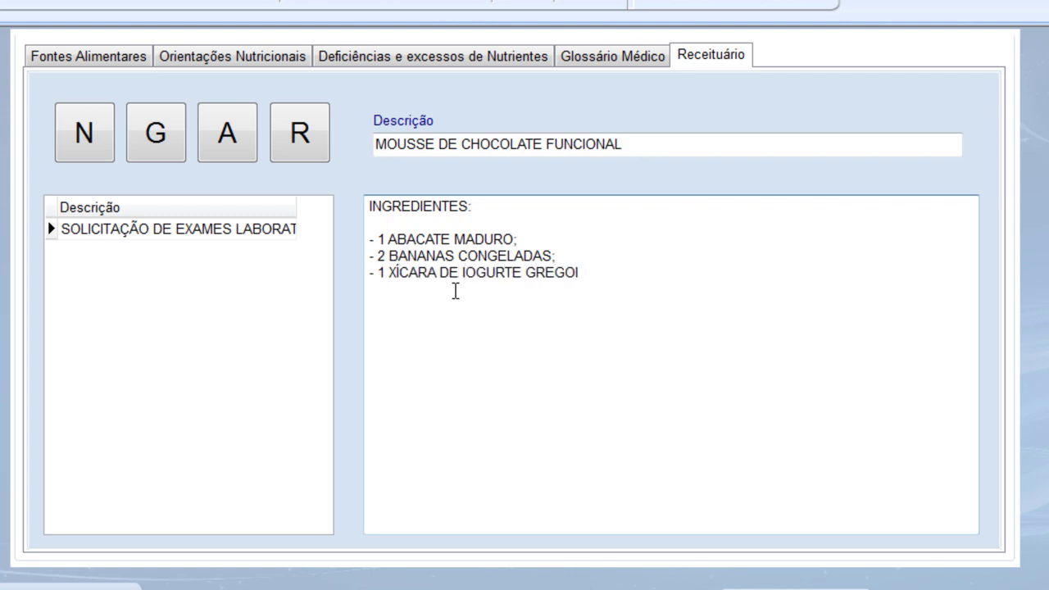
pyautogui.write(';')
pyautogui.write('3 COLHERES DE MEL')
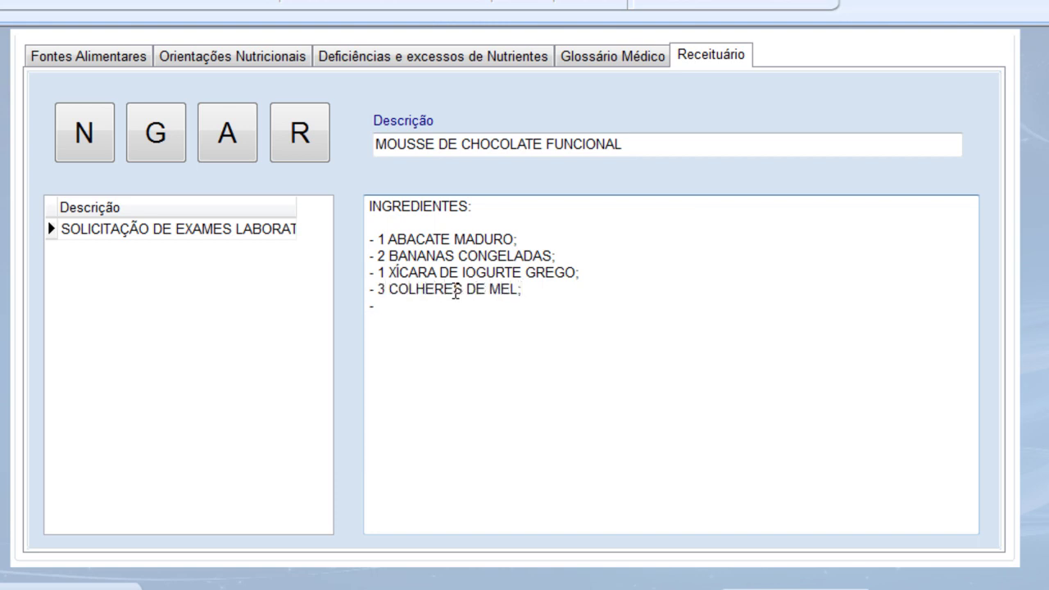
# Step: Add the ingredient line "- 150g DE CHOCOLATE 70% CACAU DERRETIDO", with the gram unit in lowercase
pyautogui.write('150G DE CHOCO')
pyautogui.press('BackSpace')
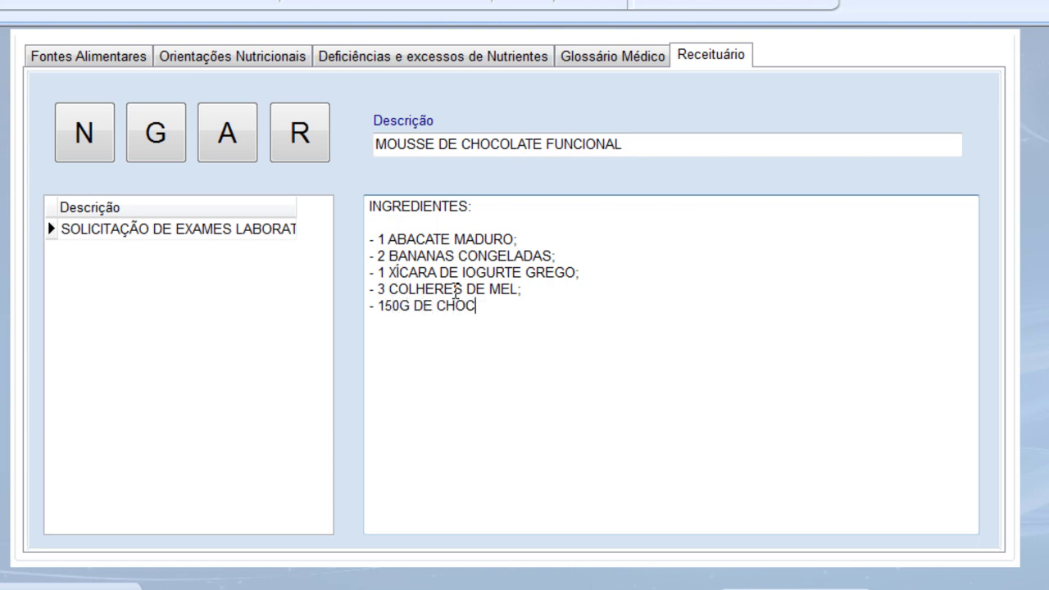
pyautogui.click(408, 309)
pyautogui.press('BackSpace')
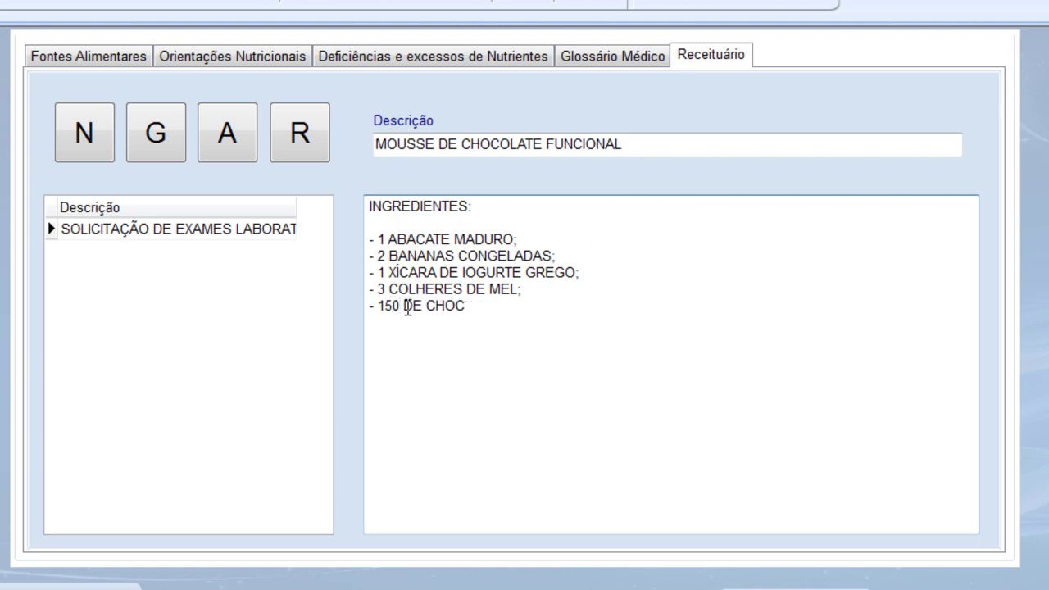
pyautogui.write('g')
pyautogui.write('OLATE')
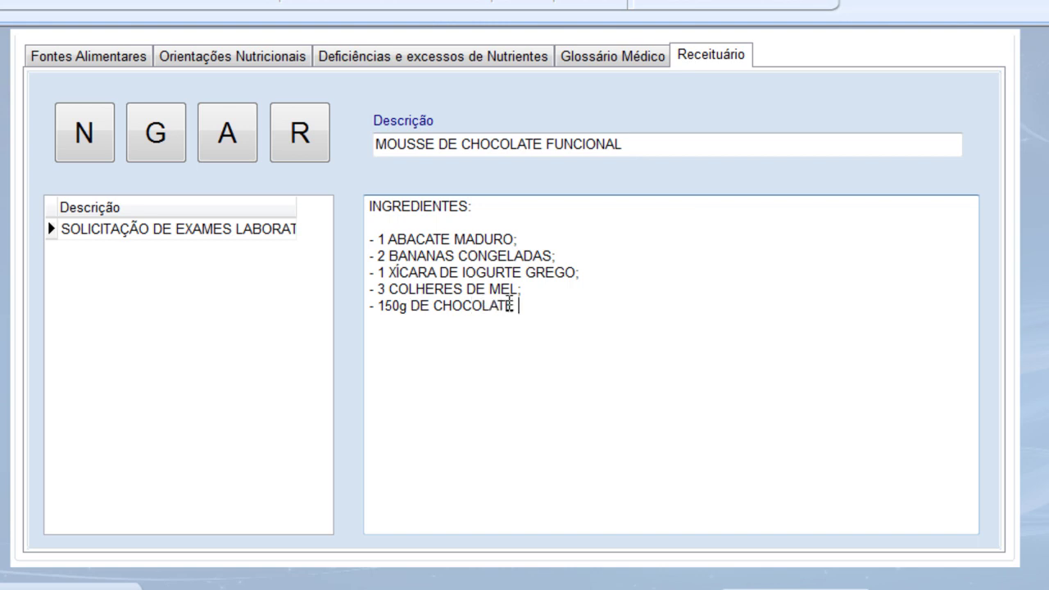
pyautogui.write(' 70% CACAY')
pyautogui.press('BackSpace')
pyautogui.write('U ')
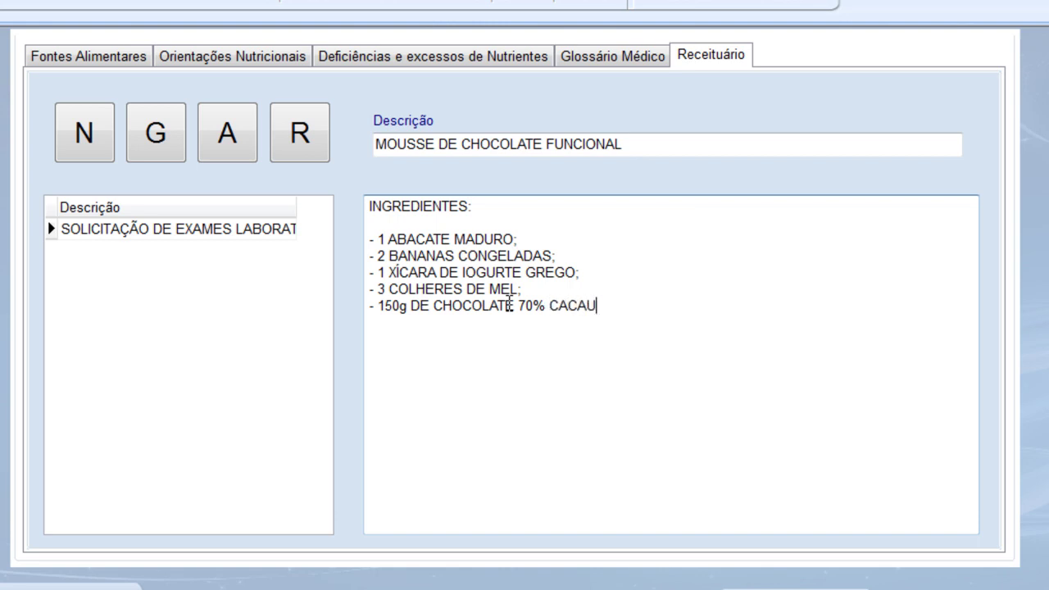
pyautogui.write('DERRETIDO')
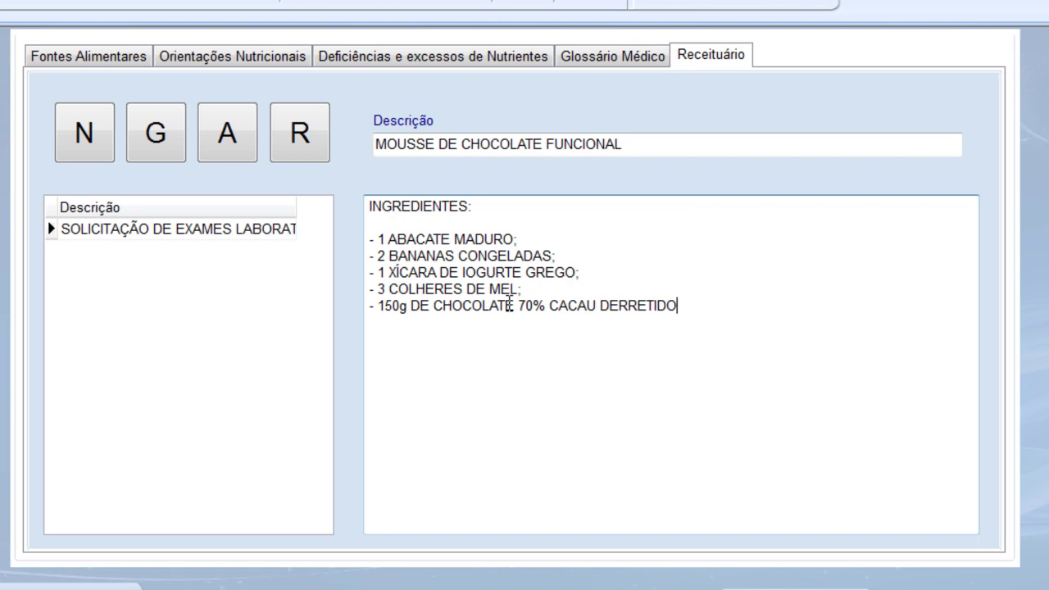
# Step: Add the preparation line "BATER TUDO NO LIQUIDIFICADOR E GELAR POR 4 HORAS." after a blank line and save the record
pyautogui.write('BATER TUDO NO LIQUI')
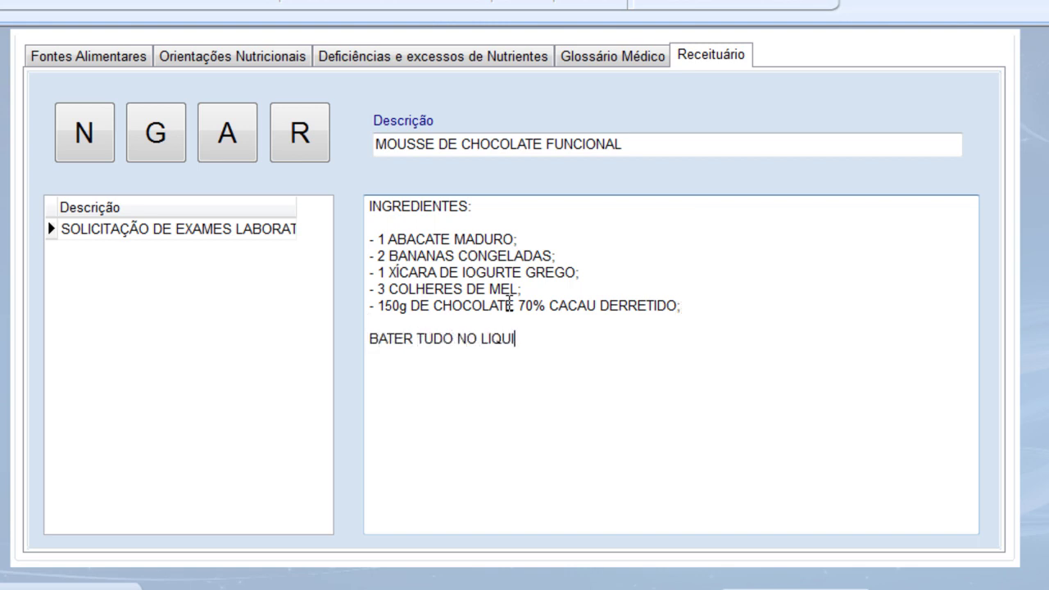
pyautogui.write('DIFICADOS')
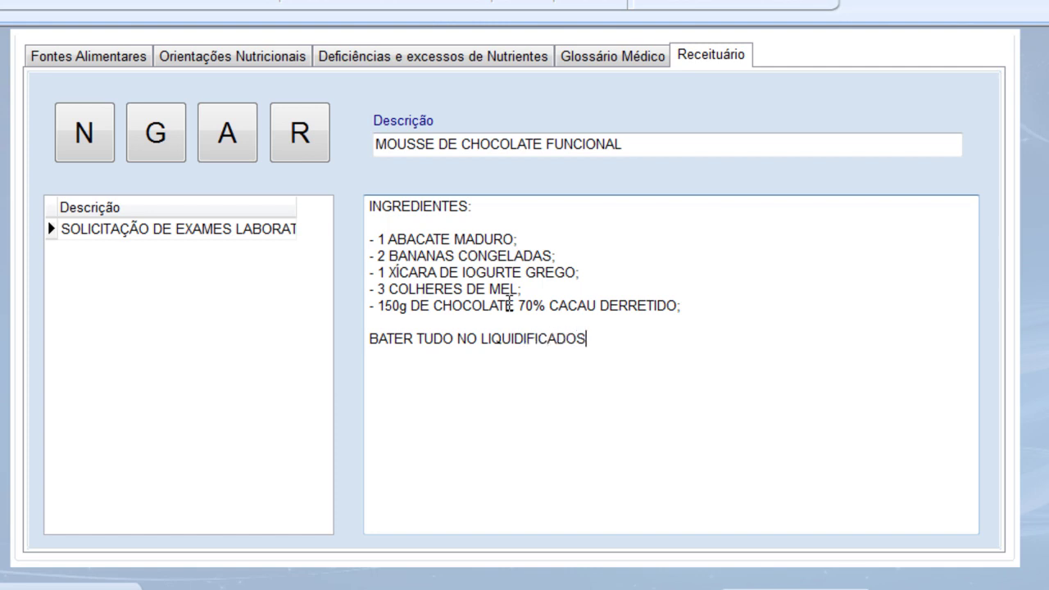
pyautogui.press('BackSpace')
pyautogui.write('R E GELAR POR ')
pyautogui.write('4 ')
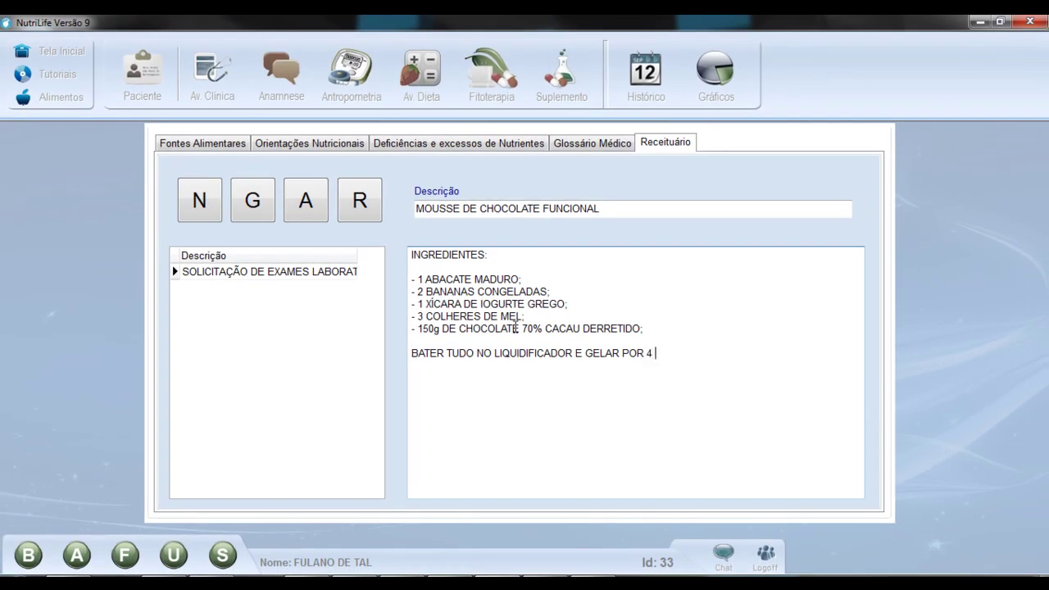
pyautogui.write('HORAS.')
pyautogui.click(252, 211)
pyautogui.click(633, 323)
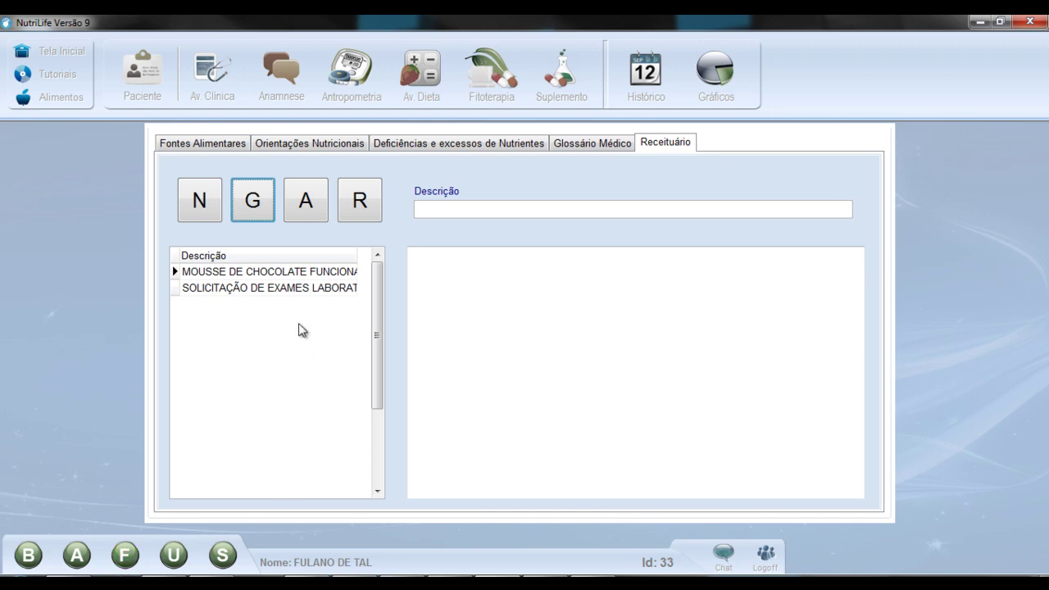
# Step: Preview the printable report of the saved MOUSSE DE CHOCOLATE FUNCIONAL record, close it and return to the home screen
pyautogui.click(291, 290)
pyautogui.click(292, 273)
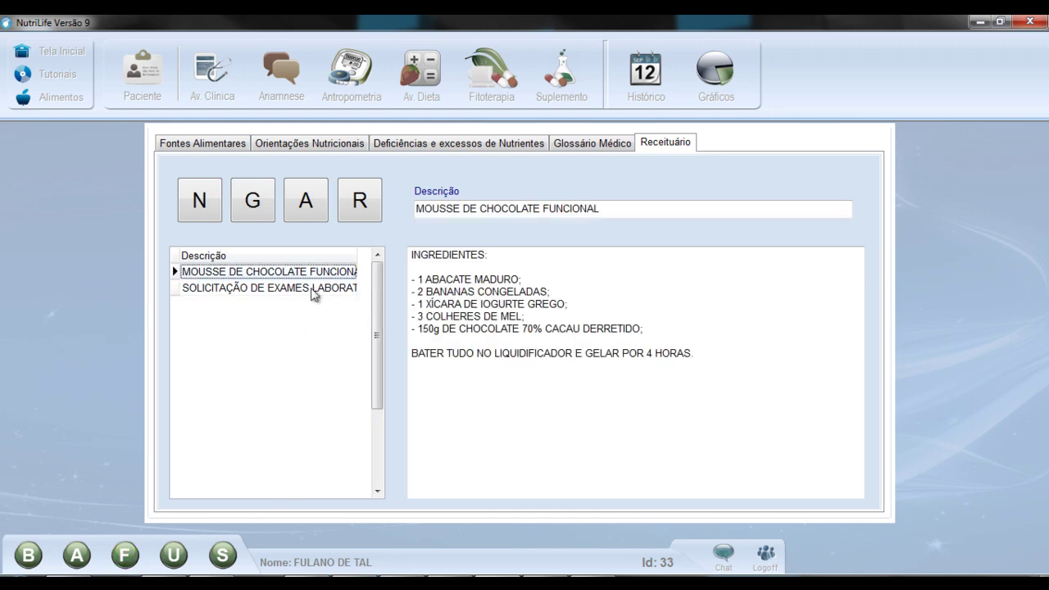
pyautogui.click(361, 205)
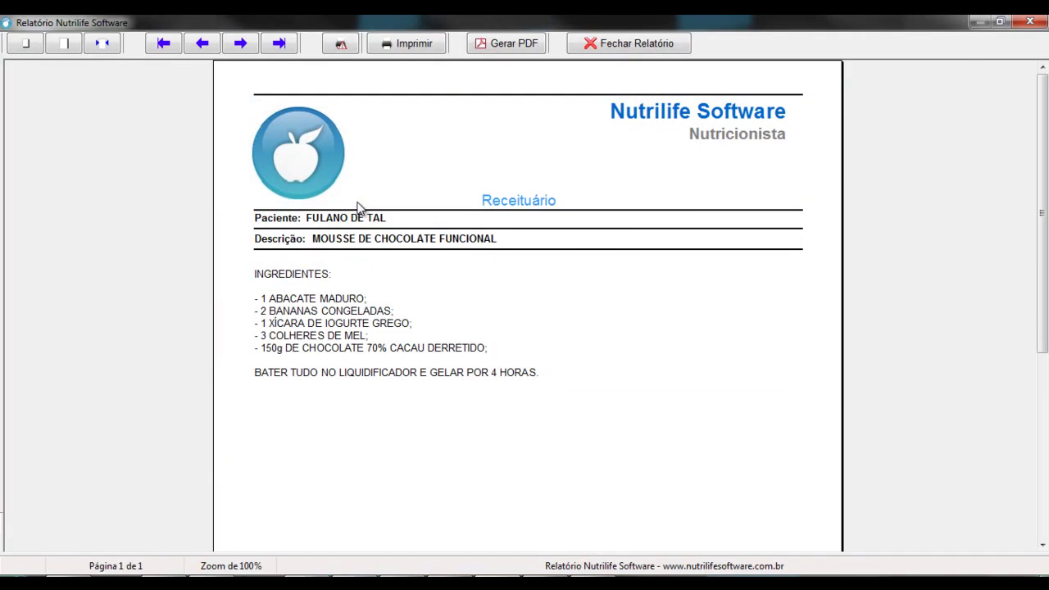
pyautogui.click(642, 46)
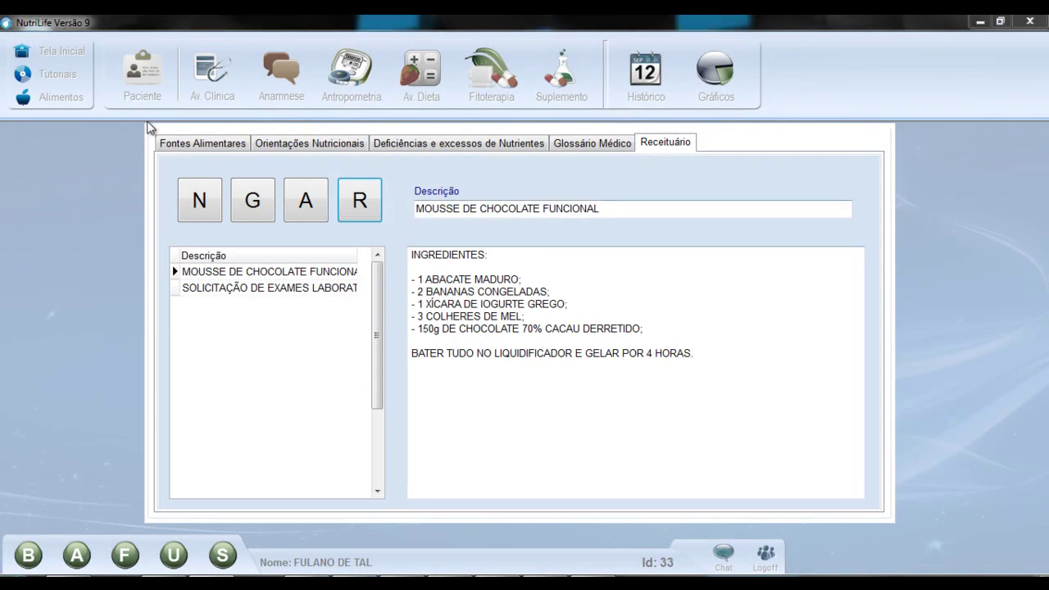
pyautogui.click(27, 52)
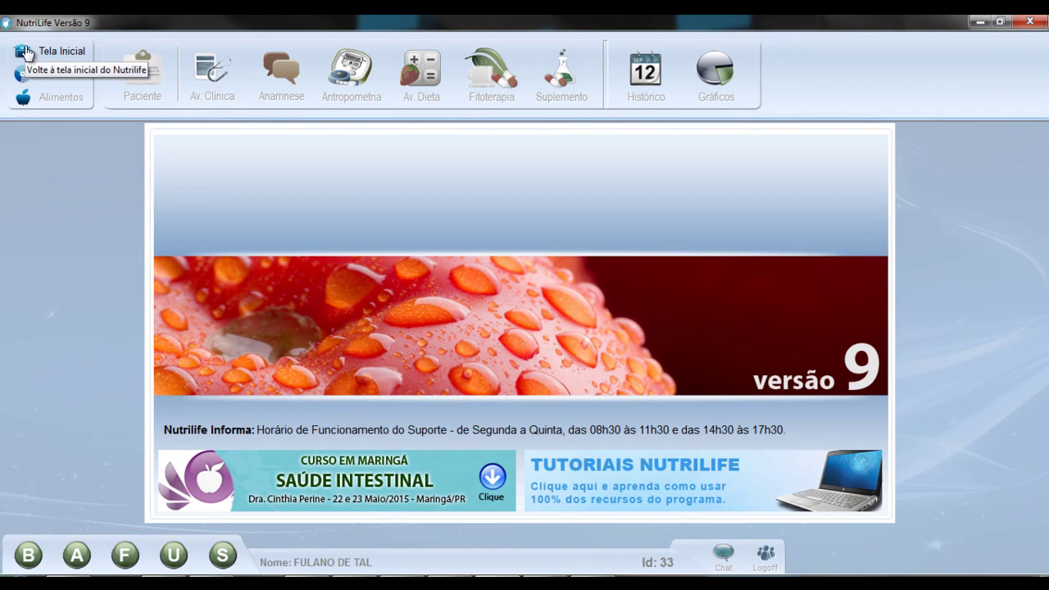